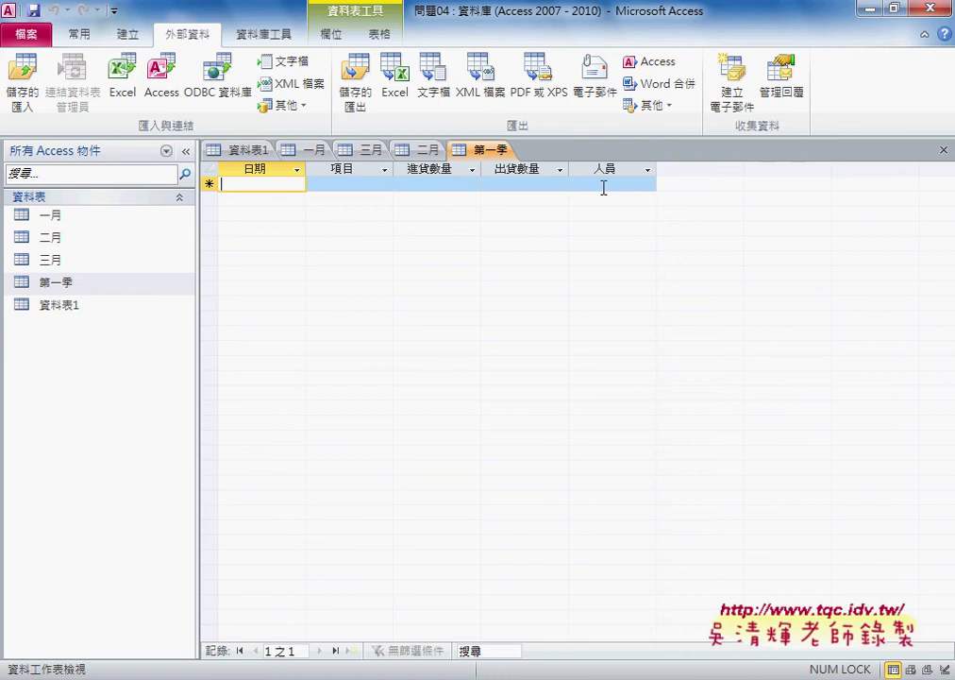
Try deleting 資料表1, dismiss the open-table error, and close its open tab
{"action": "left_click", "coordinate": [68, 315]}
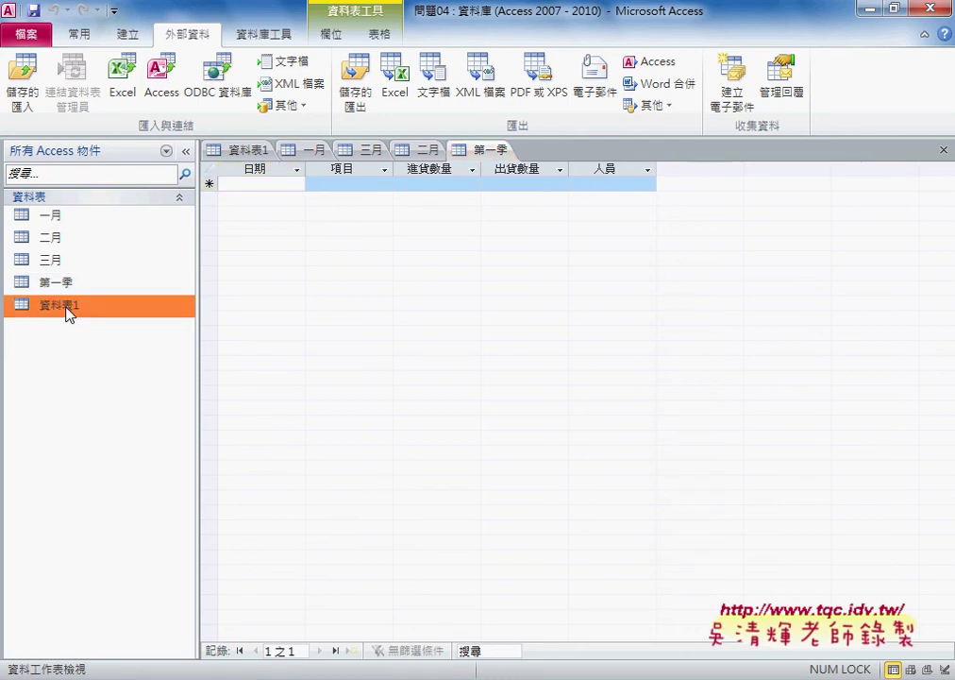
{"action": "right_click", "coordinate": [99, 312]}
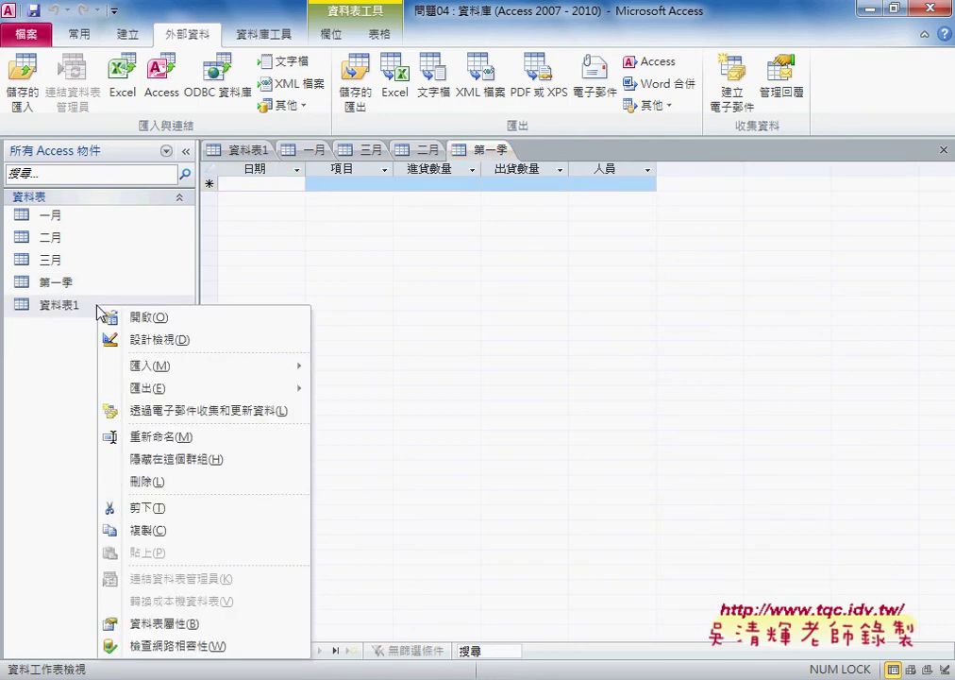
{"action": "left_click", "coordinate": [137, 483]}
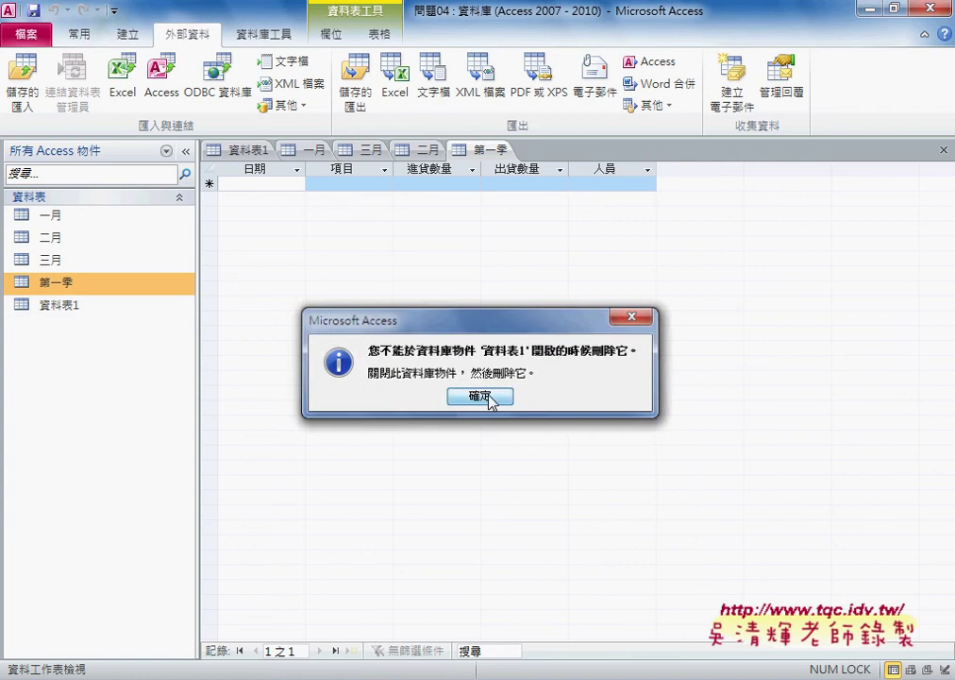
{"action": "left_click", "coordinate": [489, 400]}
{"action": "right_click", "coordinate": [236, 153]}
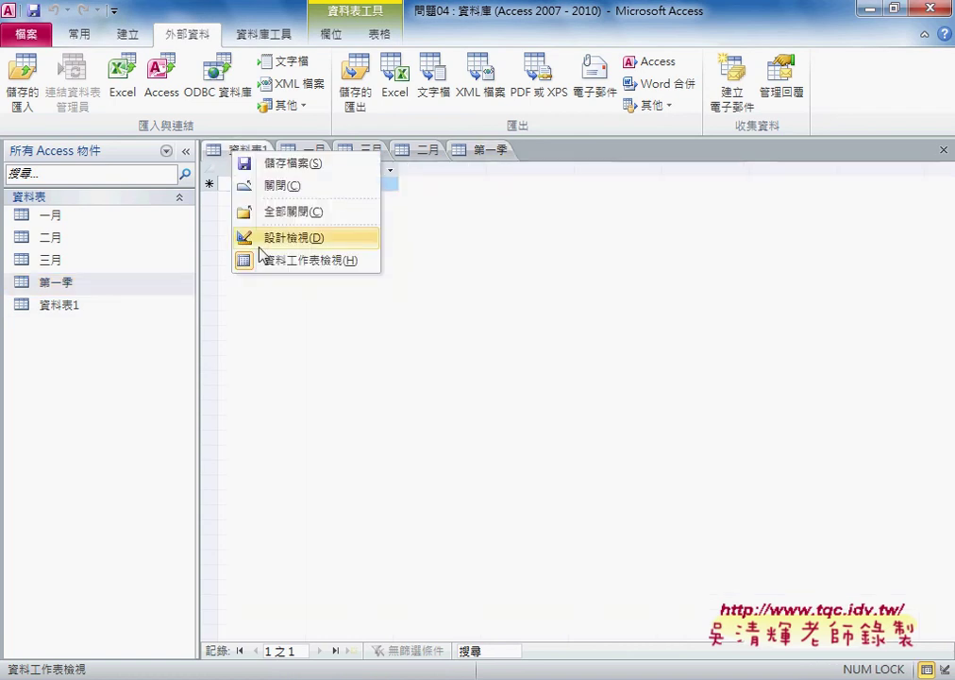
{"action": "left_click", "coordinate": [281, 185]}
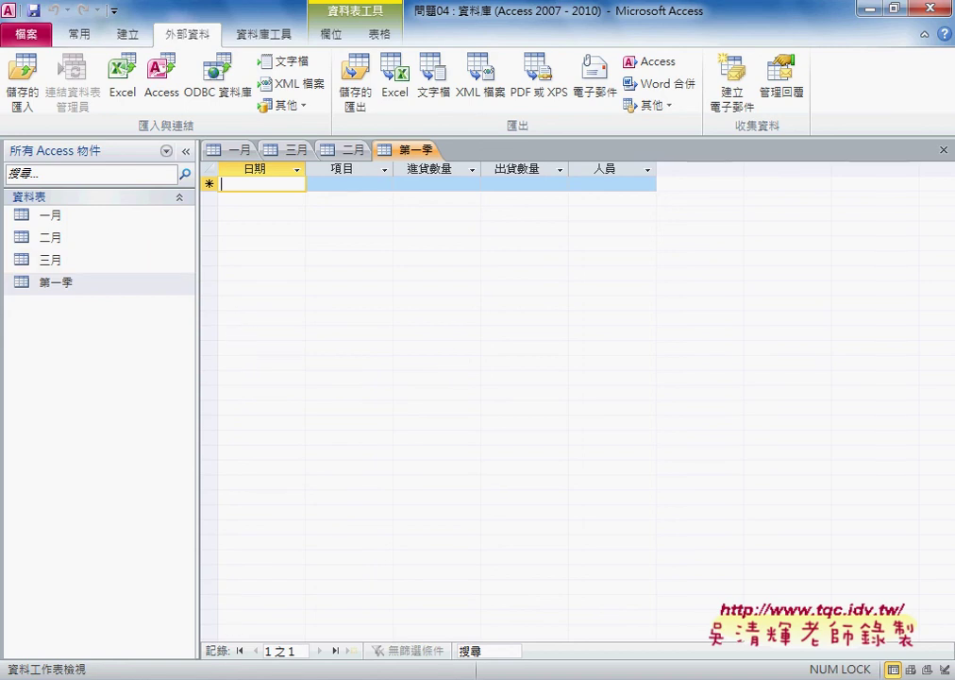
{"action": "left_click", "coordinate": [174, 614]}
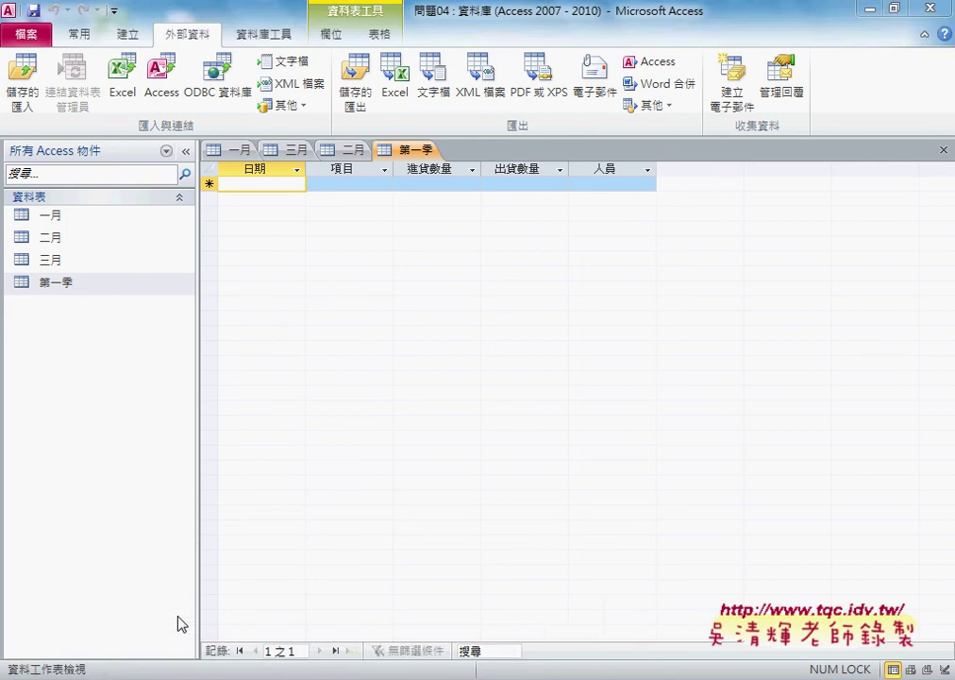
{"action": "left_click_drag", "start_coordinate": [71, 196], "coordinate": [337, 218]}
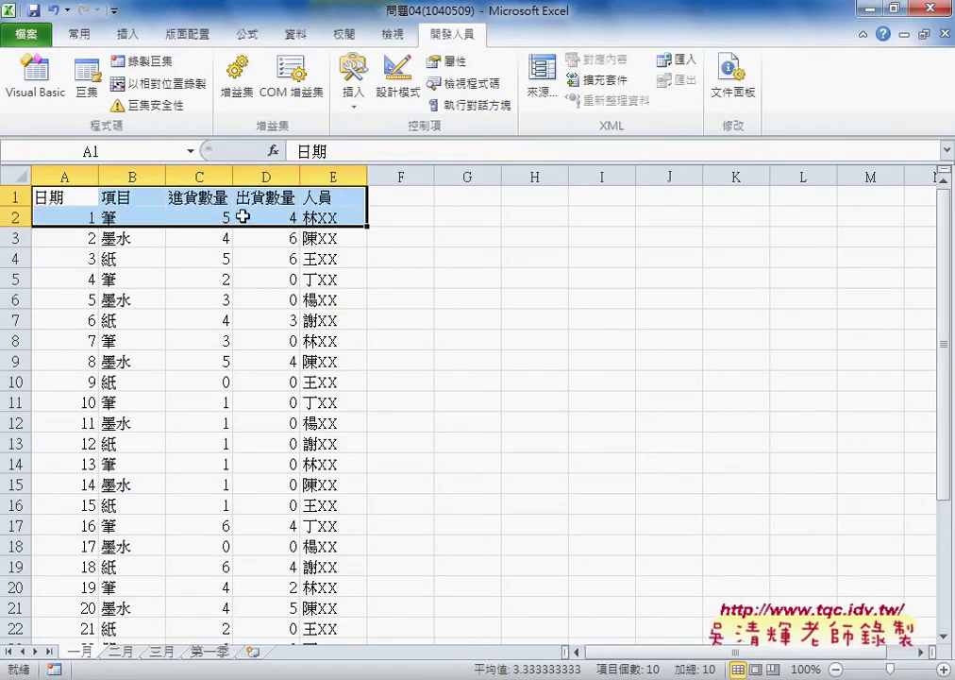
{"action": "mouse_move", "coordinate": [468, 679]}
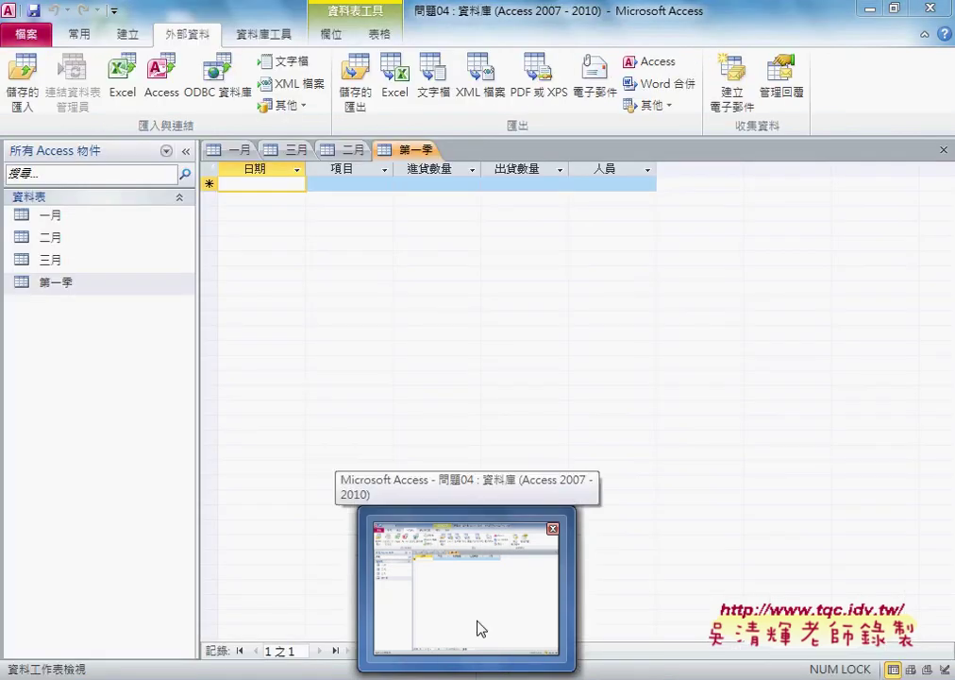
{"action": "left_click", "coordinate": [480, 628]}
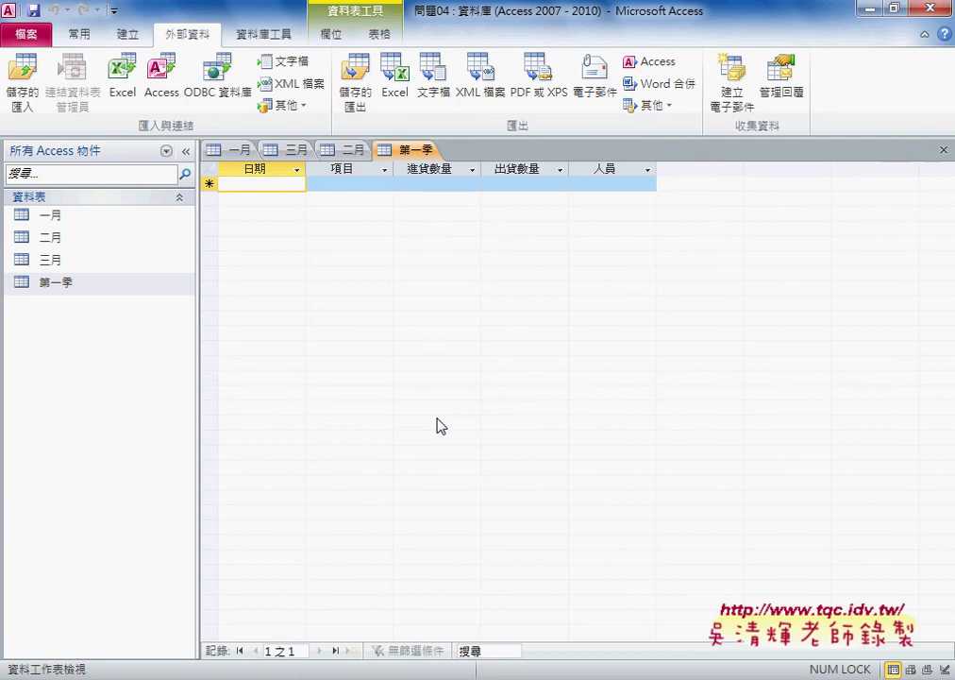
Create a blank query 查詢1 with no tables added and switch it to SQL view
{"action": "left_click", "coordinate": [132, 36]}
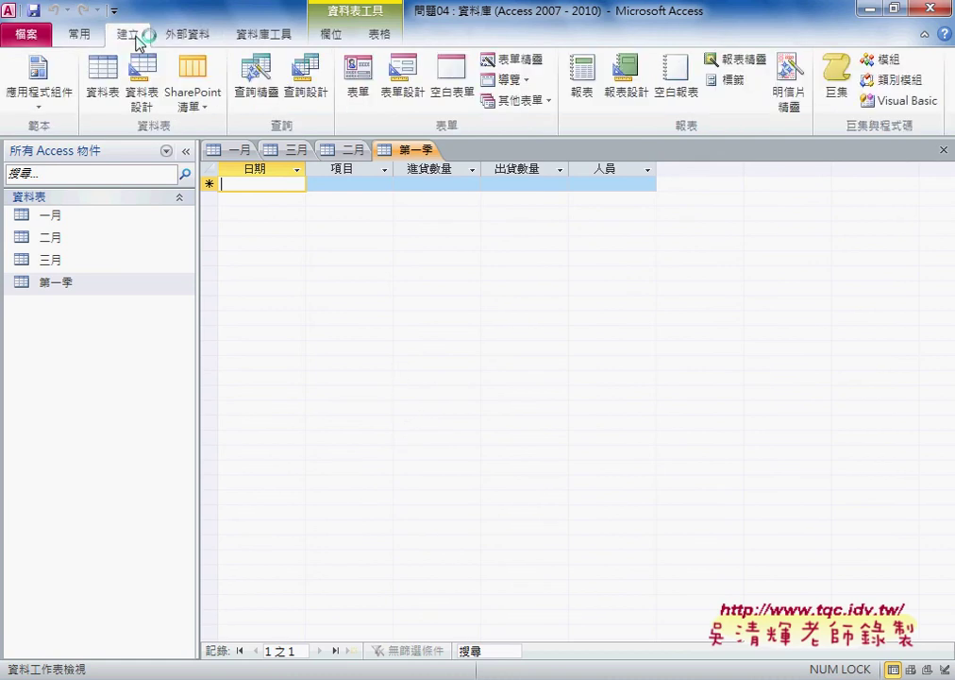
{"action": "left_click", "coordinate": [306, 91]}
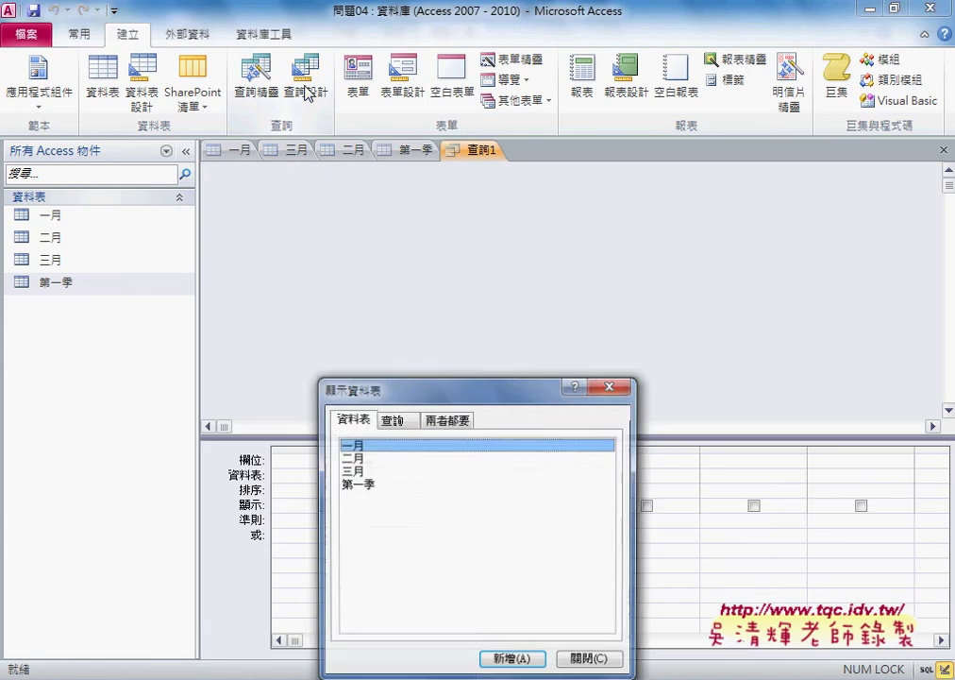
{"action": "left_click", "coordinate": [618, 390]}
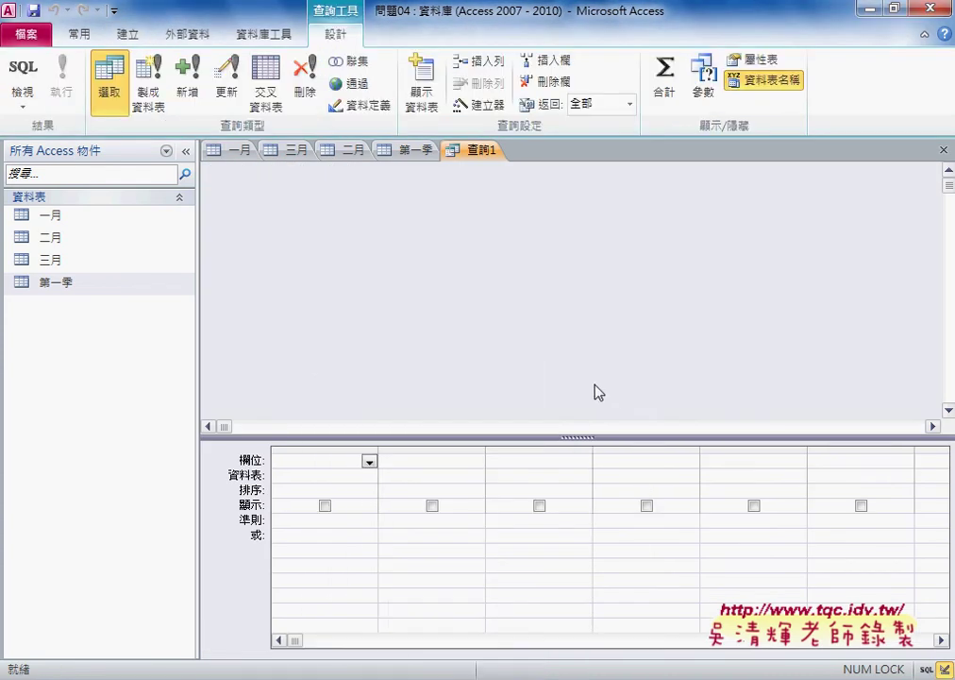
{"action": "left_click", "coordinate": [24, 73]}
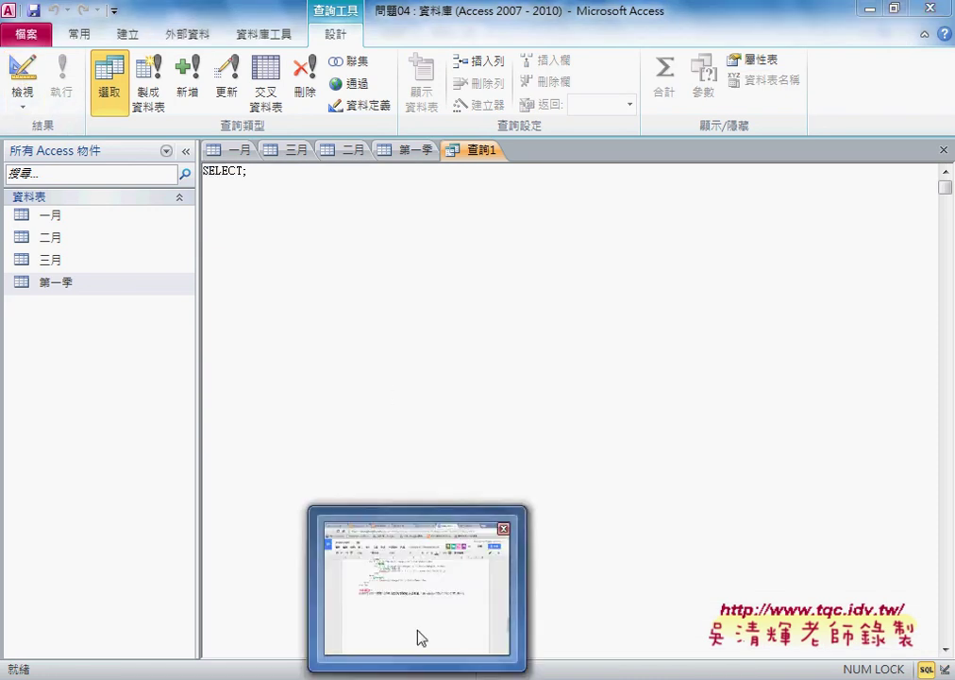
{"action": "left_click", "coordinate": [420, 635]}
In the index.html doc, highlight the INSERT INTO 問題1 column list and values list
{"action": "left_click", "coordinate": [510, 13]}
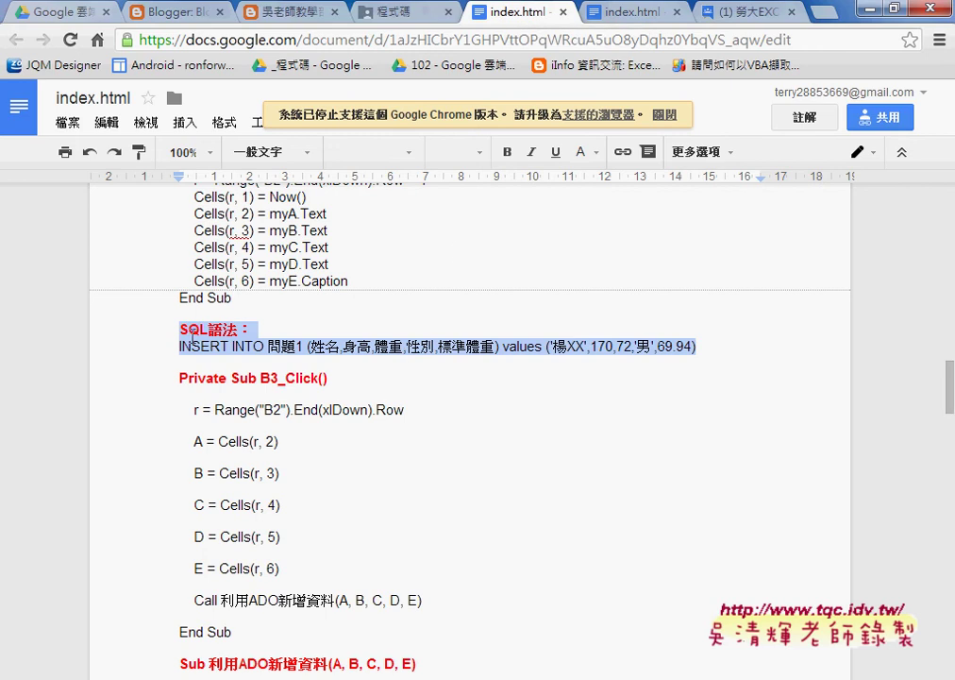
{"action": "left_click", "coordinate": [211, 347]}
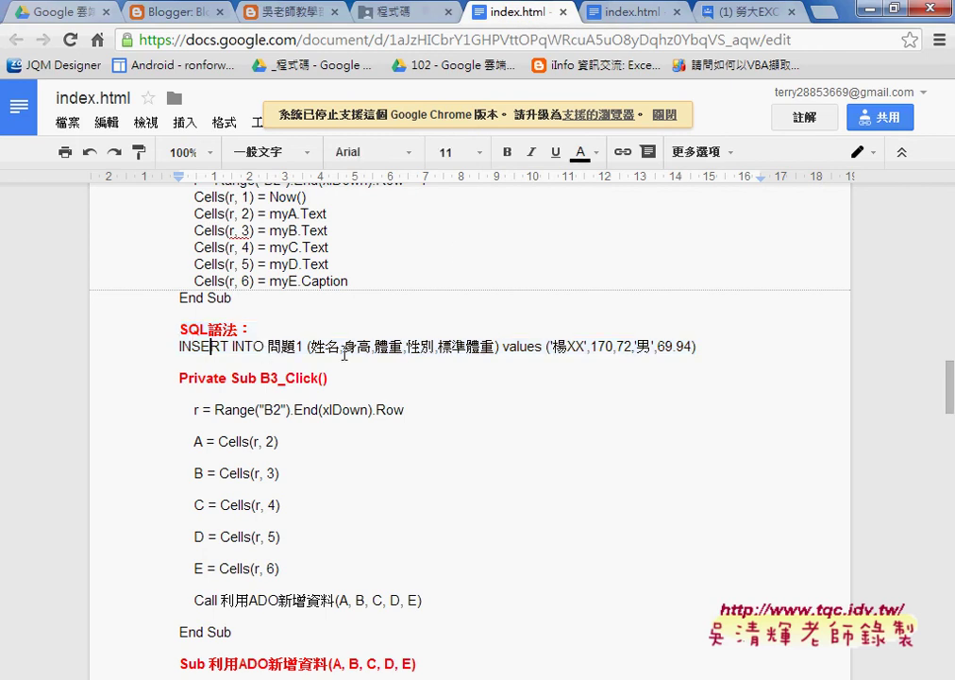
{"action": "left_click", "coordinate": [254, 346]}
{"action": "left_click_drag", "start_coordinate": [311, 346], "coordinate": [496, 347]}
{"action": "left_click", "coordinate": [521, 346]}
{"action": "mouse_move", "coordinate": [552, 347]}
{"action": "left_mouse_down"}
{"action": "mouse_move", "coordinate": [685, 347]}
{"action": "mouse_move", "coordinate": [168, 343]}
{"action": "left_mouse_up"}
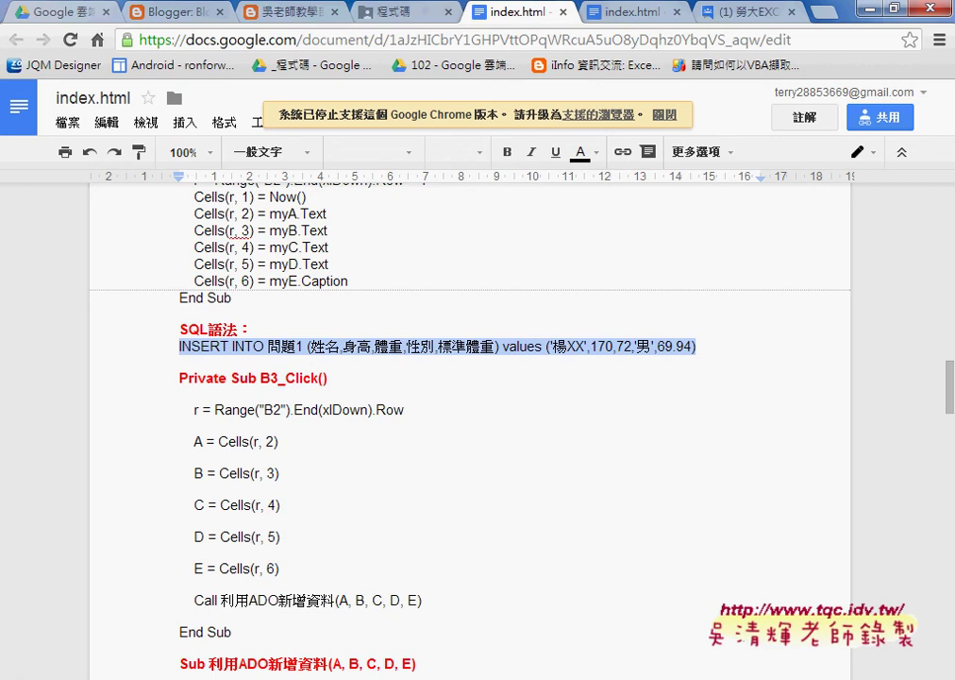
Launch a blank Notepad document, move it lower, and return to Excel's 一月 sheet
{"action": "key", "text": "super"}
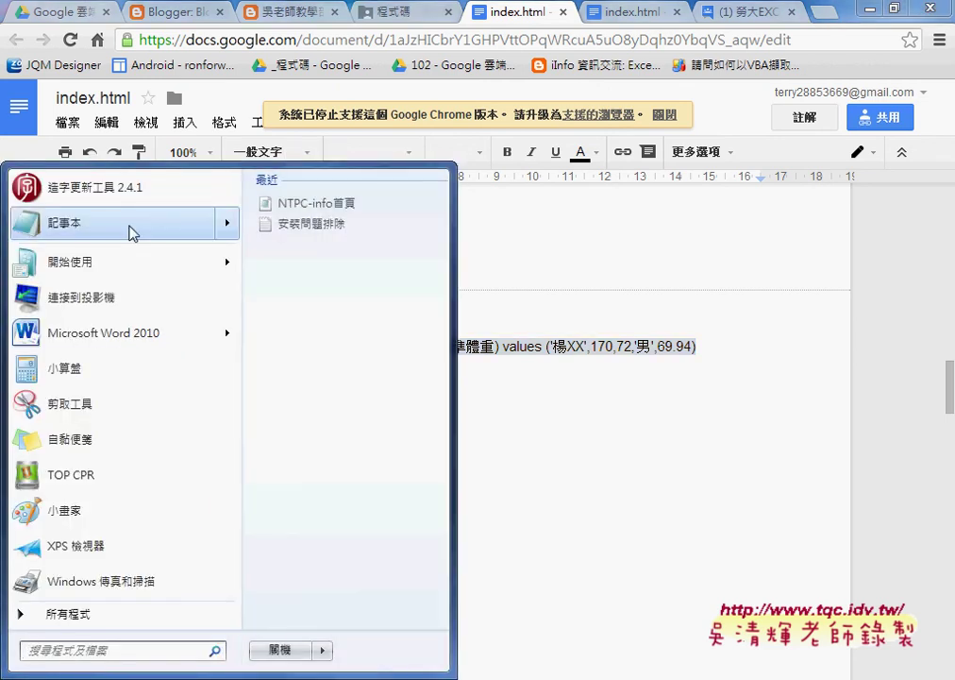
{"action": "left_click", "coordinate": [132, 233]}
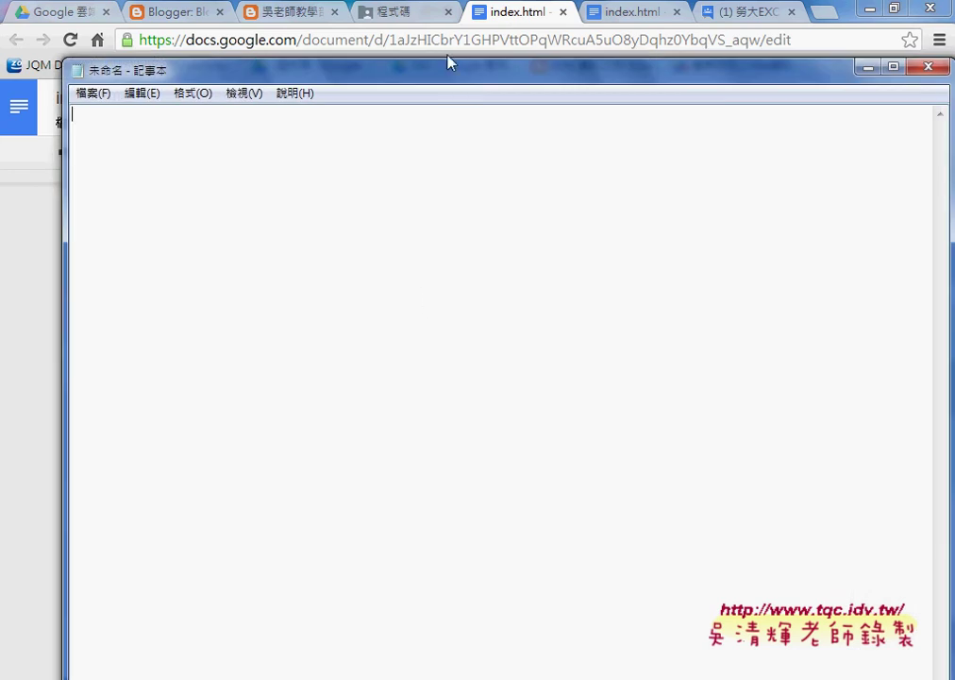
{"action": "left_click_drag", "start_coordinate": [449, 53], "coordinate": [441, 143]}
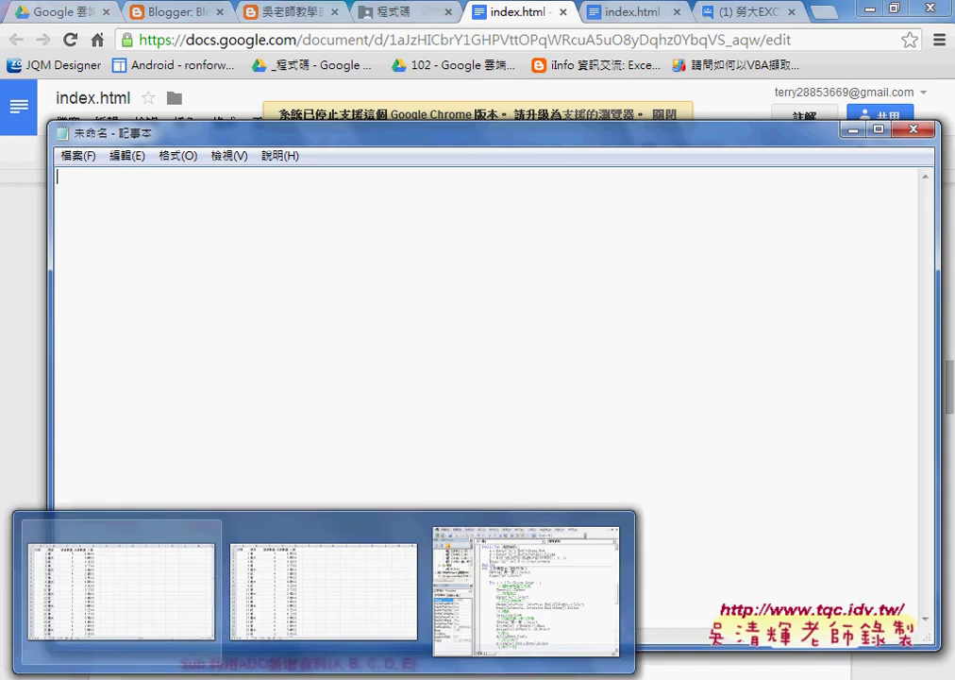
{"action": "left_click", "coordinate": [176, 622]}
{"action": "left_click_drag", "start_coordinate": [66, 198], "coordinate": [305, 194]}
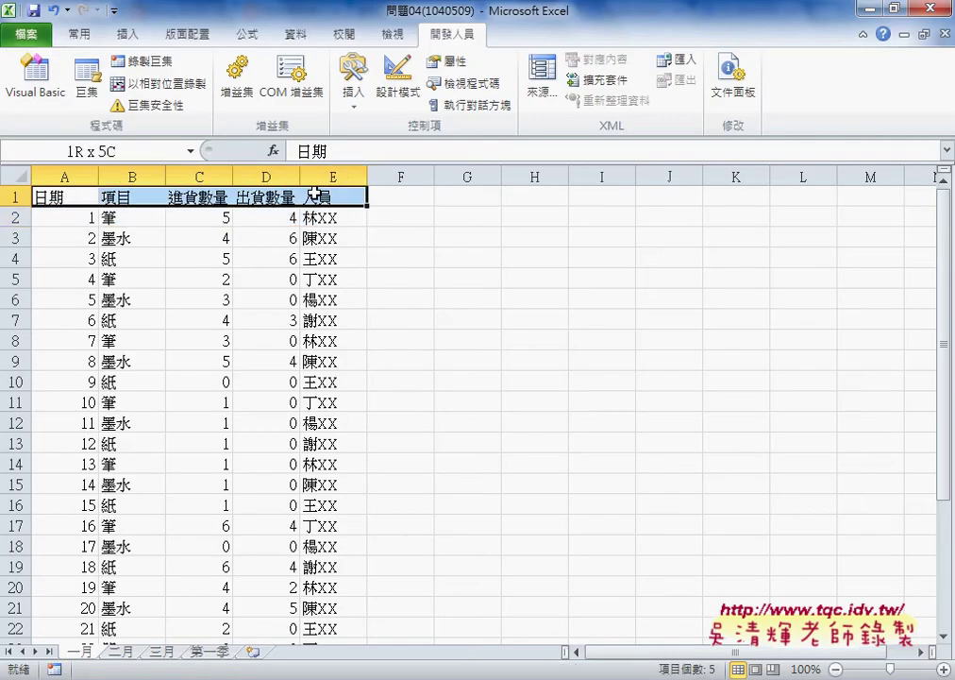
Copy Excel's header row and first data row, A1:E2
{"action": "left_click", "coordinate": [65, 216]}
{"action": "left_click_drag", "start_coordinate": [48, 195], "coordinate": [321, 220]}
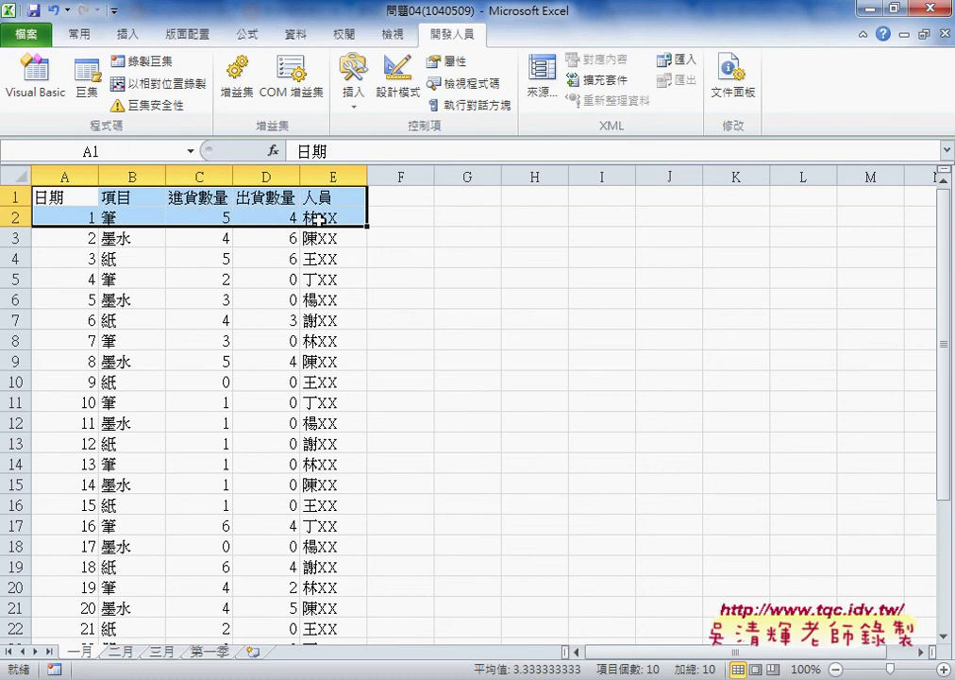
{"action": "key", "text": "ctrl+c"}
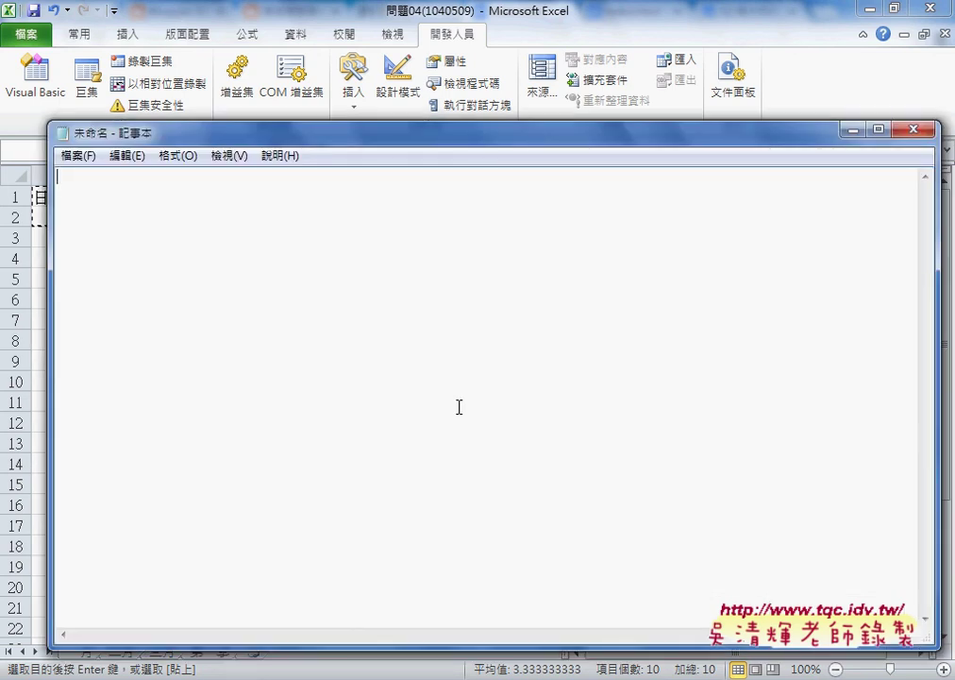
Paste the two Excel rows into Notepad and copy one tab character
{"action": "key", "text": "ctrl+v"}
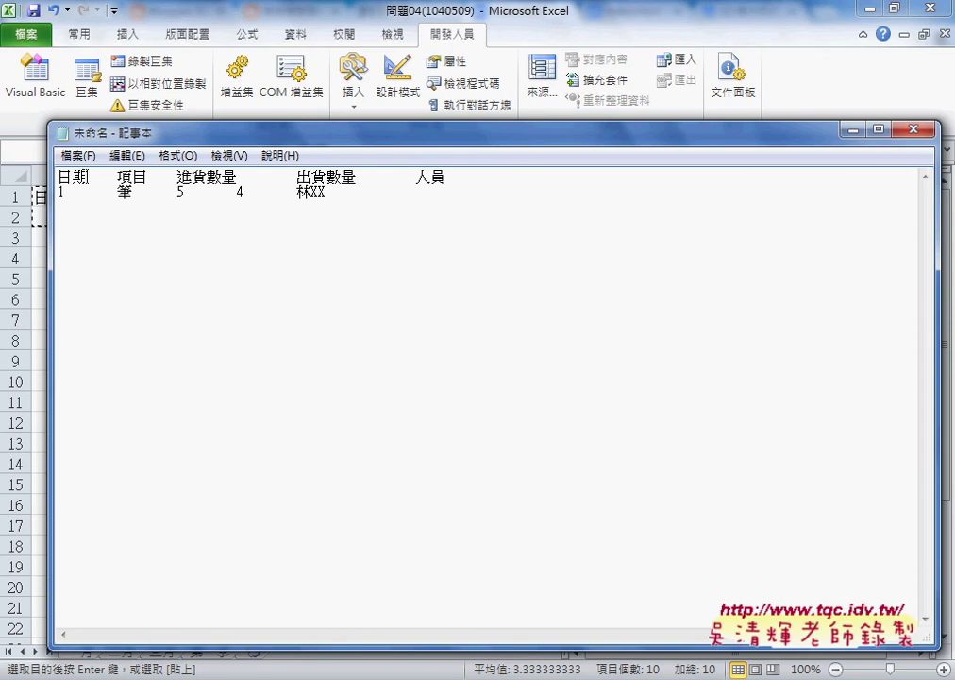
{"action": "left_click_drag", "start_coordinate": [87, 178], "coordinate": [133, 177]}
{"action": "left_click", "coordinate": [133, 178]}
{"action": "mouse_move", "coordinate": [345, 204]}
{"action": "left_mouse_down"}
{"action": "mouse_move", "coordinate": [77, 199]}
{"action": "mouse_move", "coordinate": [119, 178]}
{"action": "left_mouse_up"}
{"action": "left_click", "coordinate": [106, 180]}
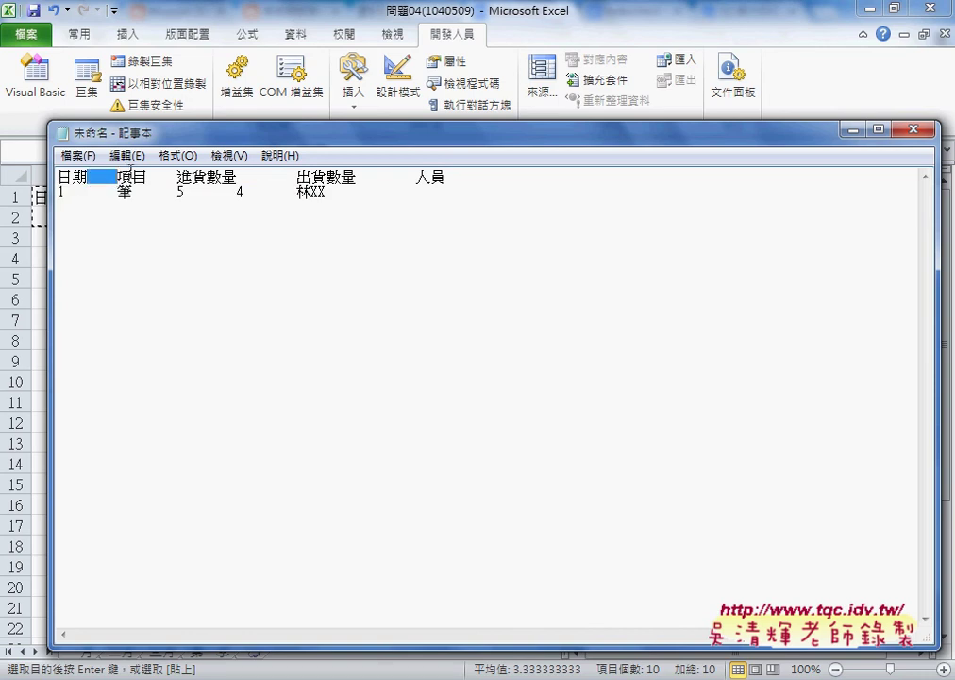
{"action": "type", "text": ","}
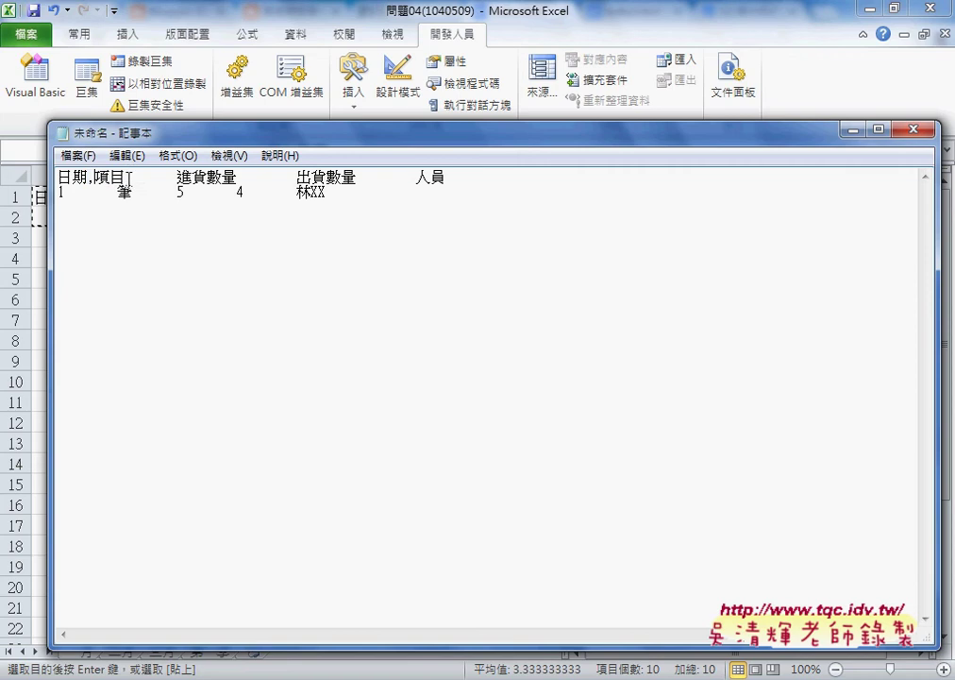
{"action": "left_click_drag", "start_coordinate": [129, 177], "coordinate": [176, 178]}
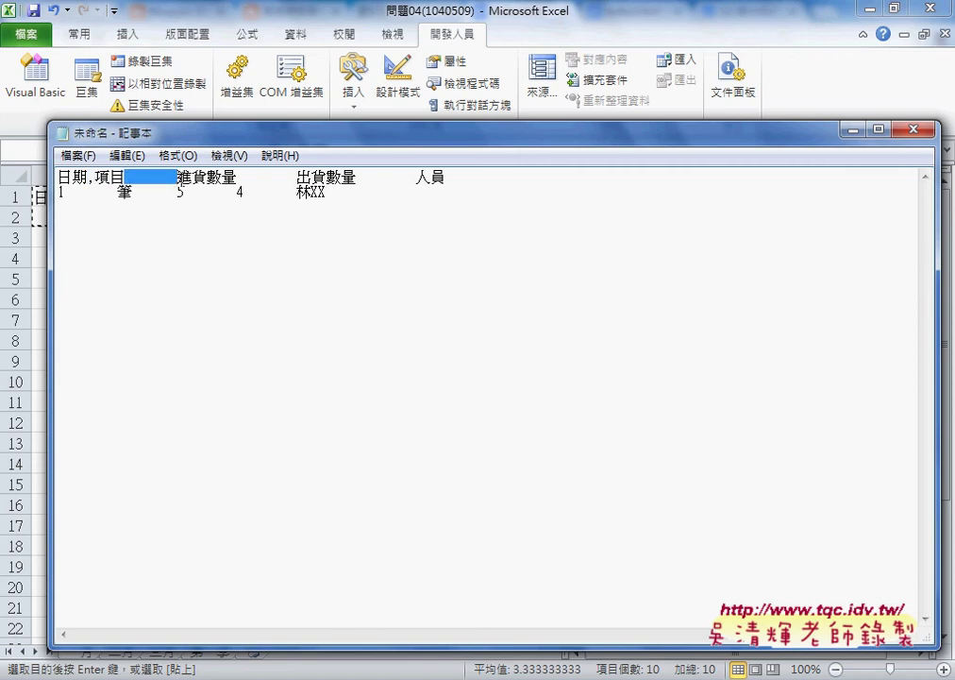
{"action": "key", "text": "ctrl+c"}
Replace every tab in the Notepad text with a comma
{"action": "key", "text": "ctrl+h"}
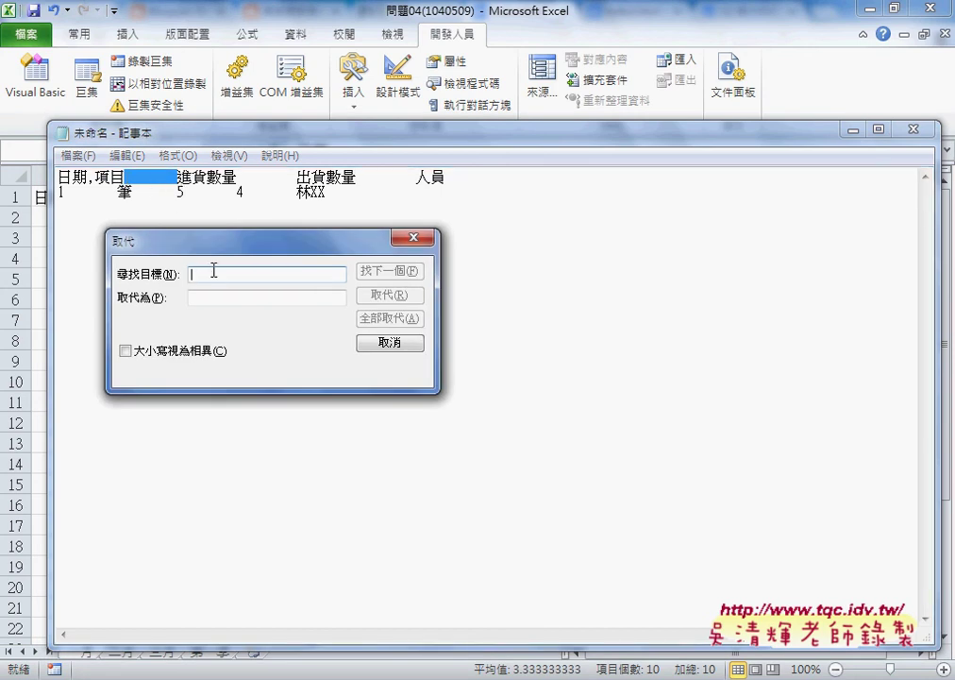
{"action": "key", "text": "ctrl+v"}
{"action": "left_click", "coordinate": [218, 298]}
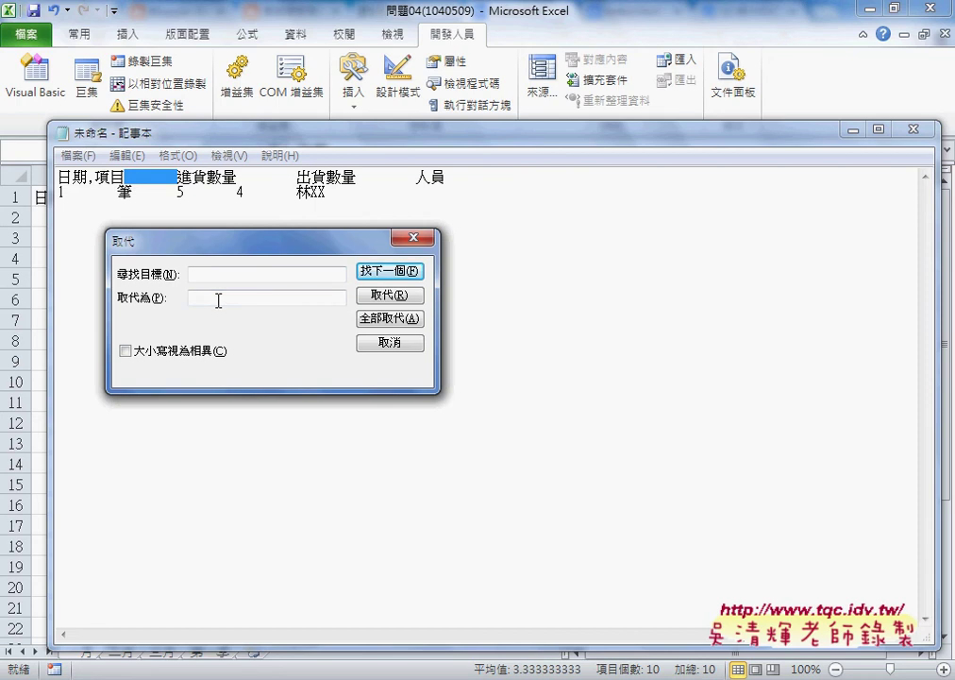
{"action": "type", "text": ","}
{"action": "left_click", "coordinate": [249, 273]}
{"action": "double_click", "coordinate": [249, 272]}
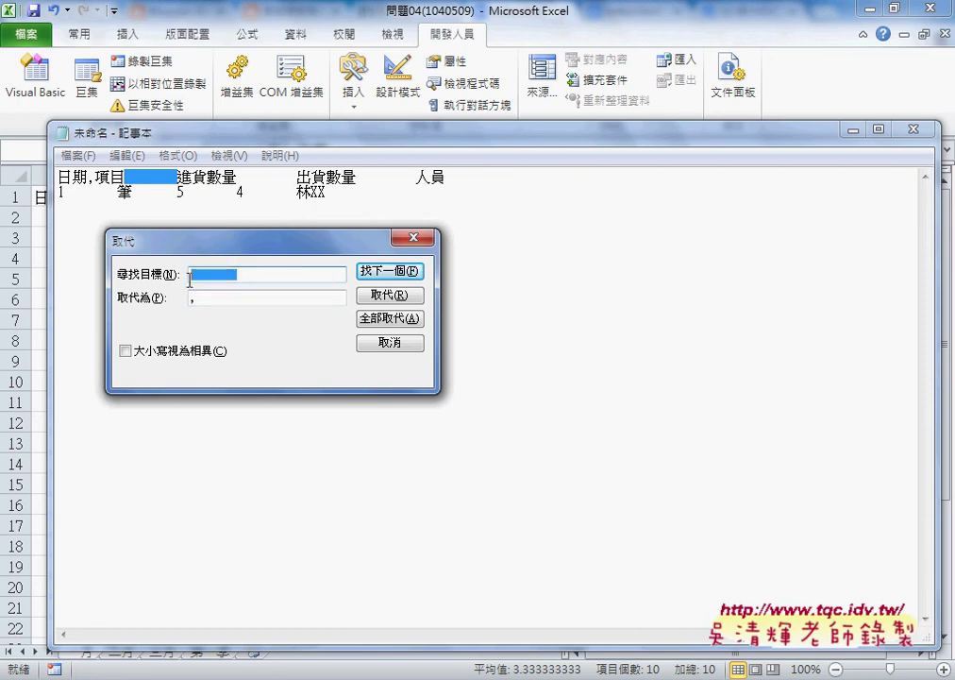
{"action": "left_click", "coordinate": [398, 318]}
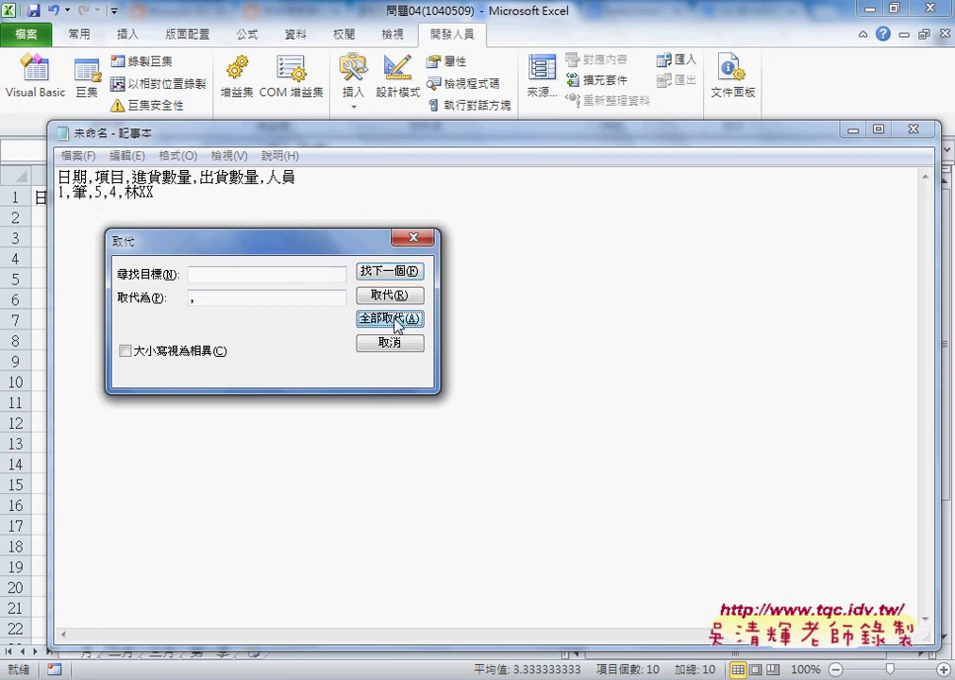
{"action": "left_click", "coordinate": [390, 342]}
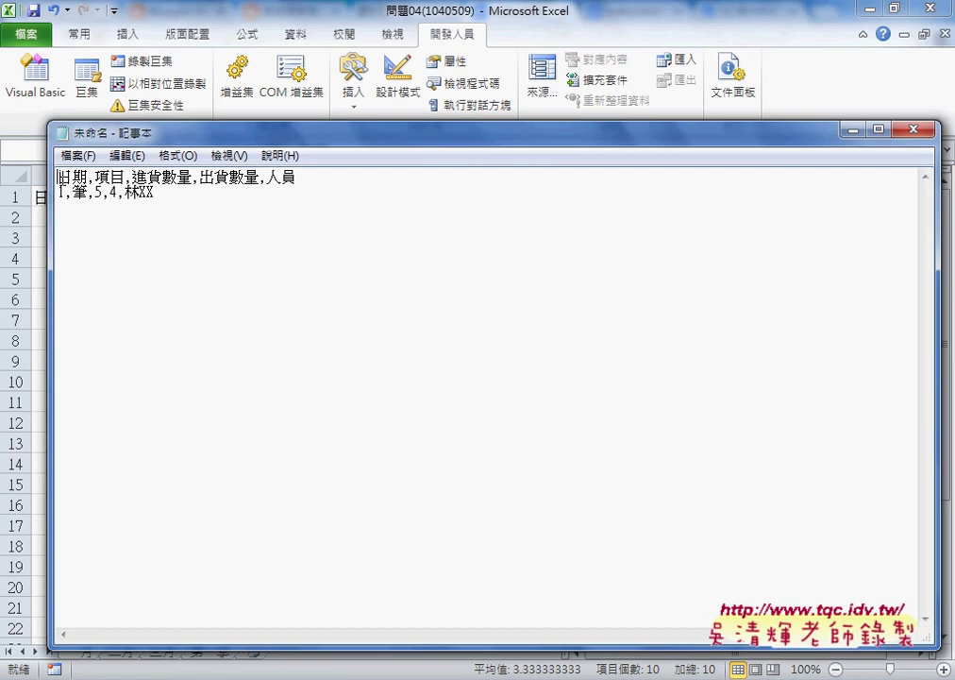
Copy the comma-separated header line from Notepad
{"action": "left_click_drag", "start_coordinate": [59, 177], "coordinate": [298, 175]}
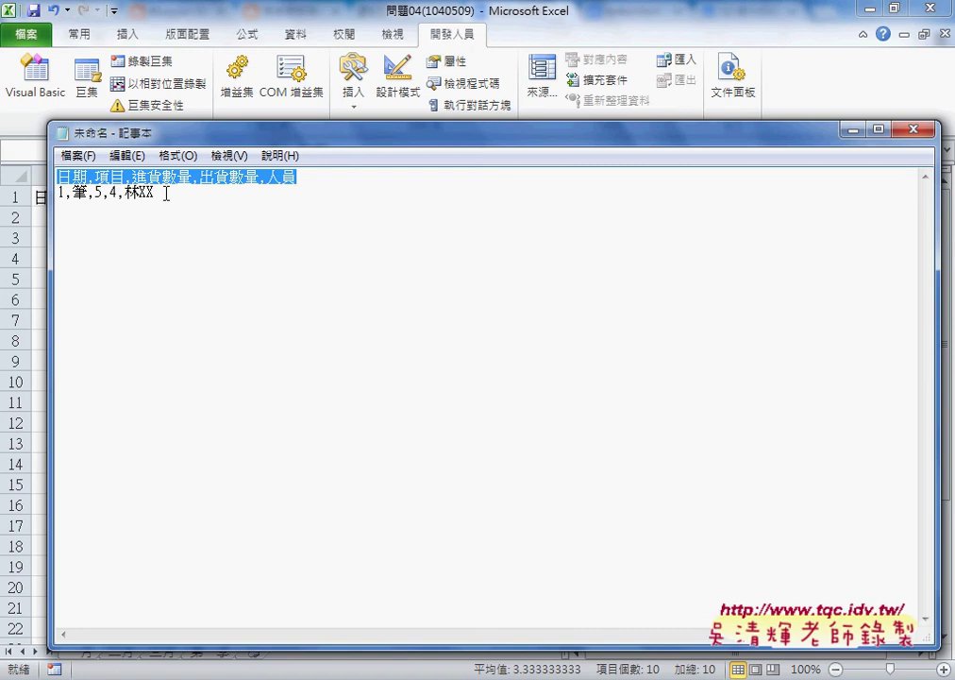
{"action": "left_click_drag", "start_coordinate": [166, 194], "coordinate": [58, 194]}
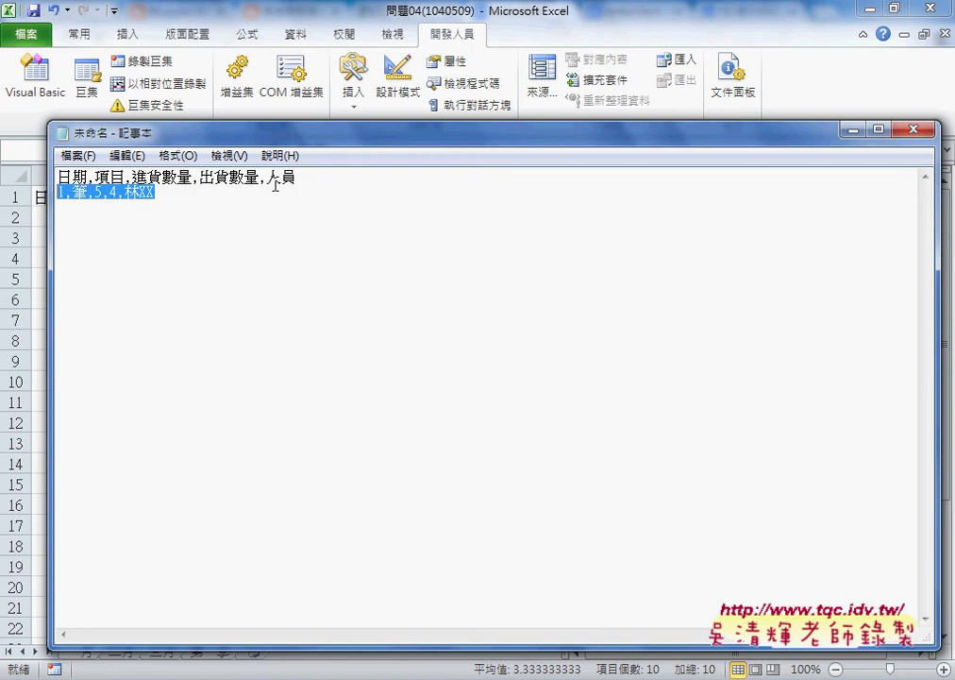
{"action": "left_click_drag", "start_coordinate": [299, 177], "coordinate": [57, 177]}
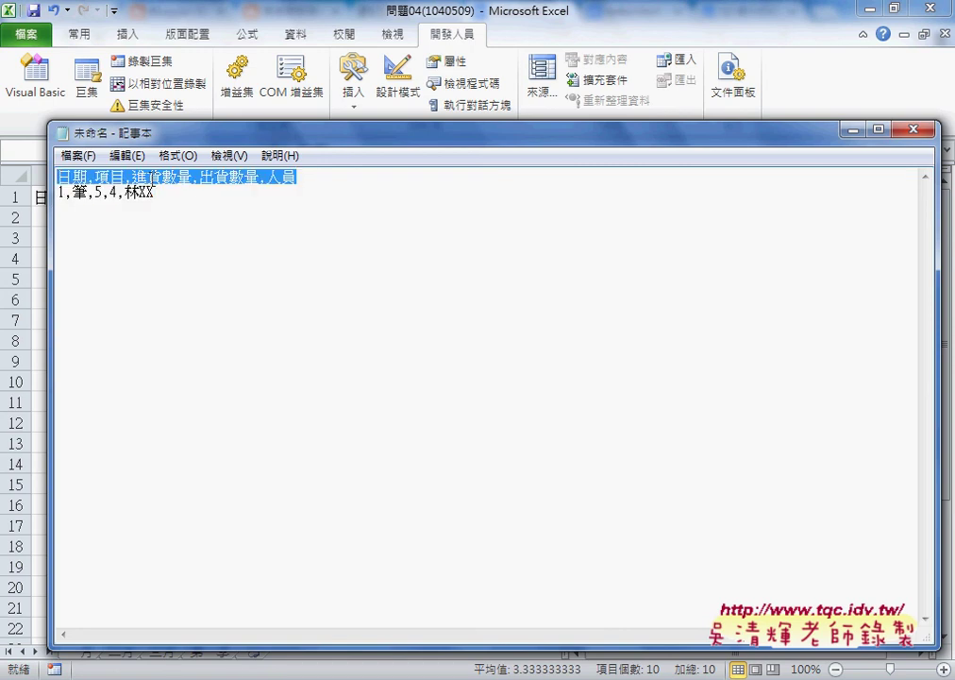
{"action": "right_click", "coordinate": [154, 177]}
{"action": "left_click", "coordinate": [200, 242]}
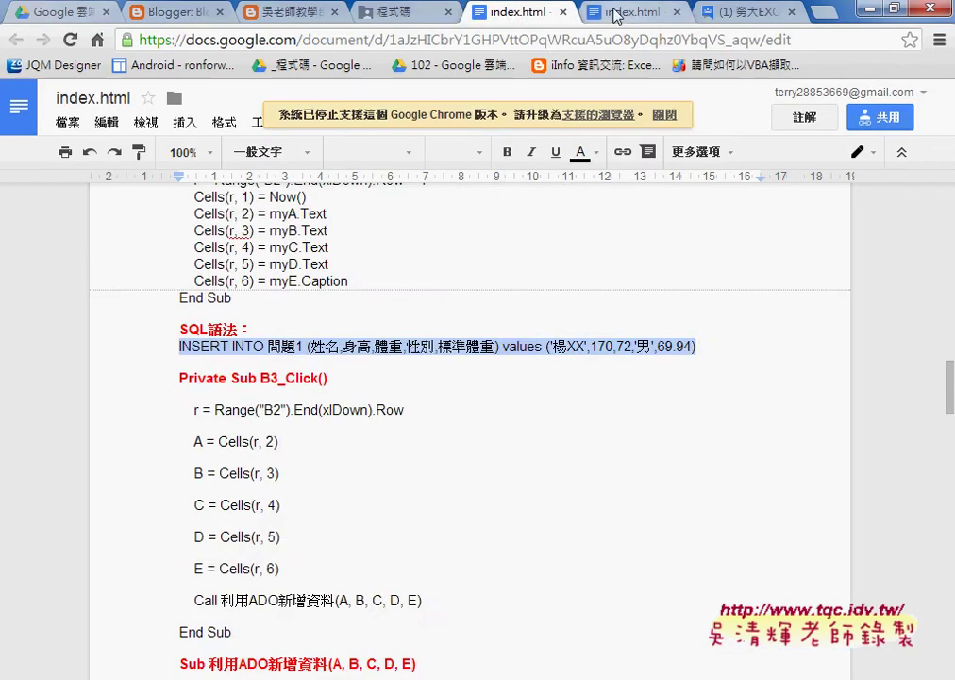
Paste the header fields (日期,項目,進貨數量,出貨數量,人員) over the SQL column list
{"action": "left_click", "coordinate": [623, 12]}
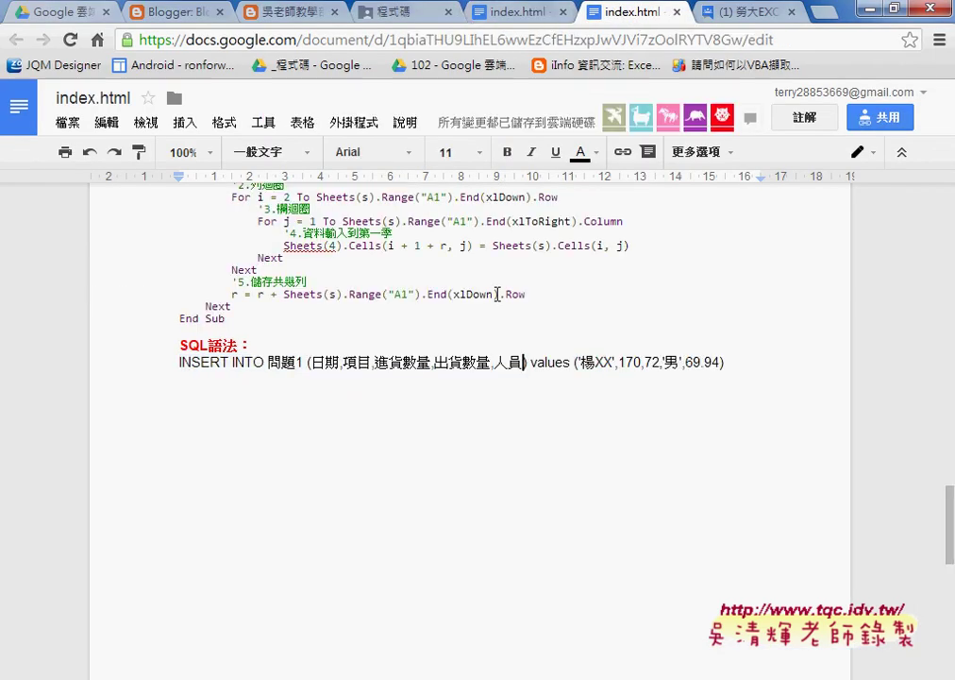
{"action": "left_click_drag", "start_coordinate": [313, 362], "coordinate": [522, 362]}
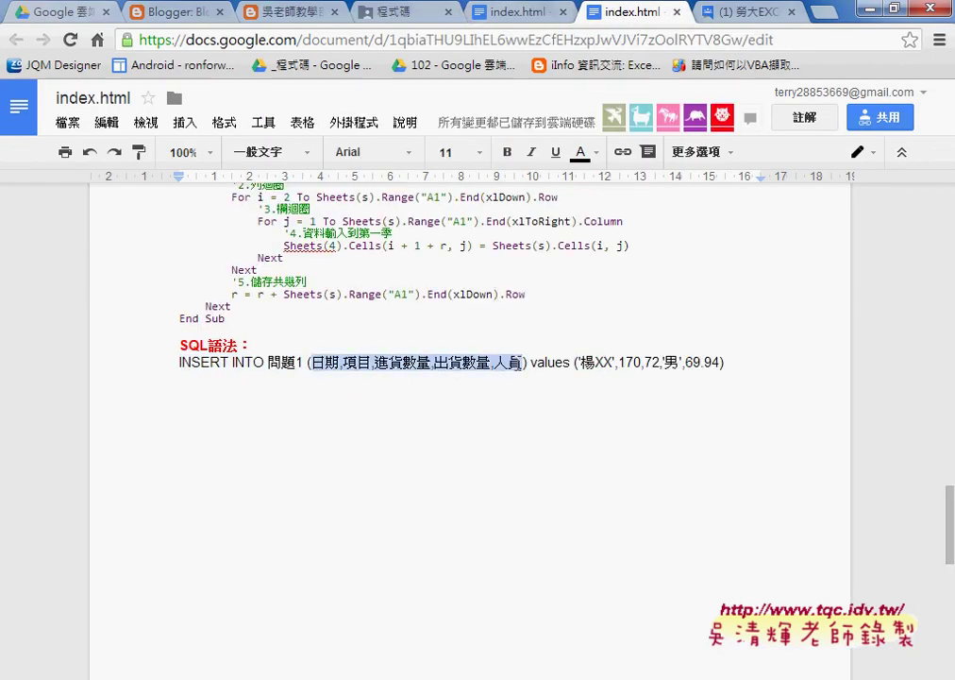
{"action": "key", "text": "ctrl+v"}
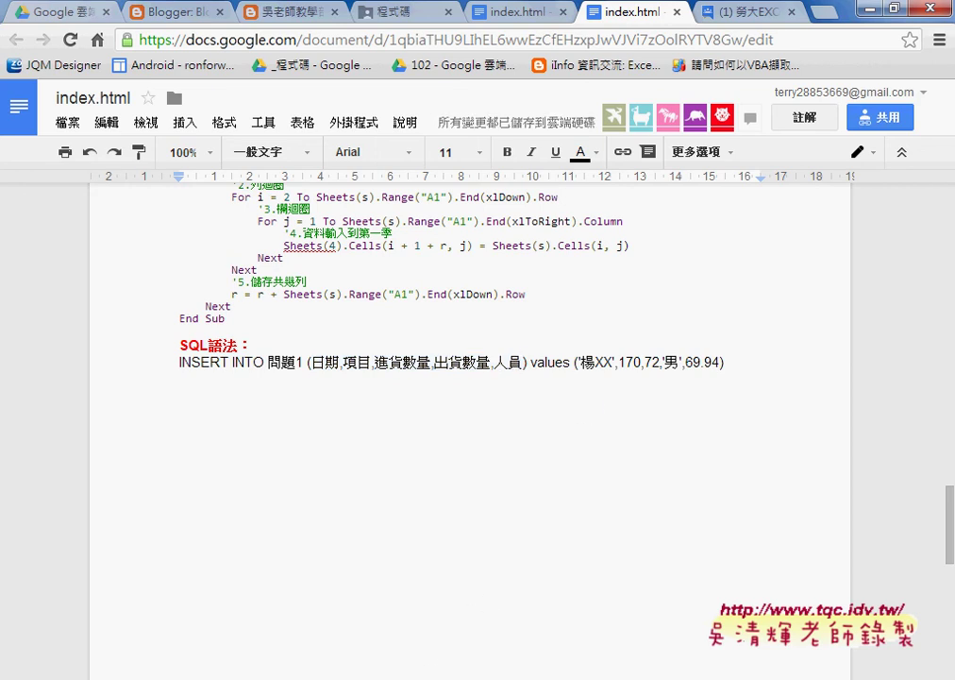
Replace the sample values with the copied Notepad data row
{"action": "key", "text": "alt+Tab"}
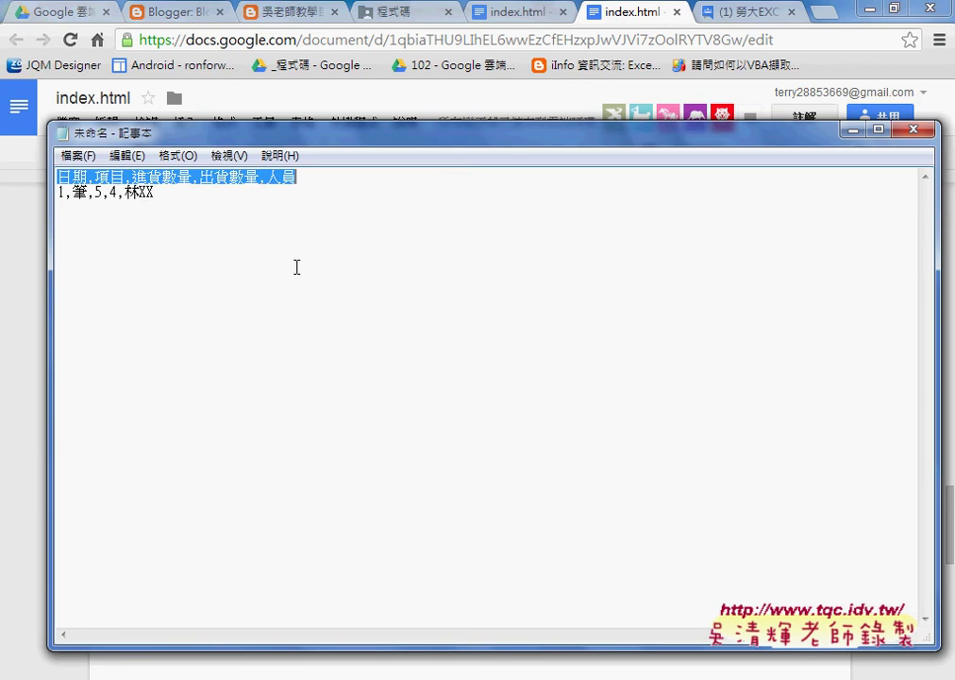
{"action": "left_click_drag", "start_coordinate": [157, 191], "coordinate": [55, 192]}
{"action": "right_click", "coordinate": [120, 191]}
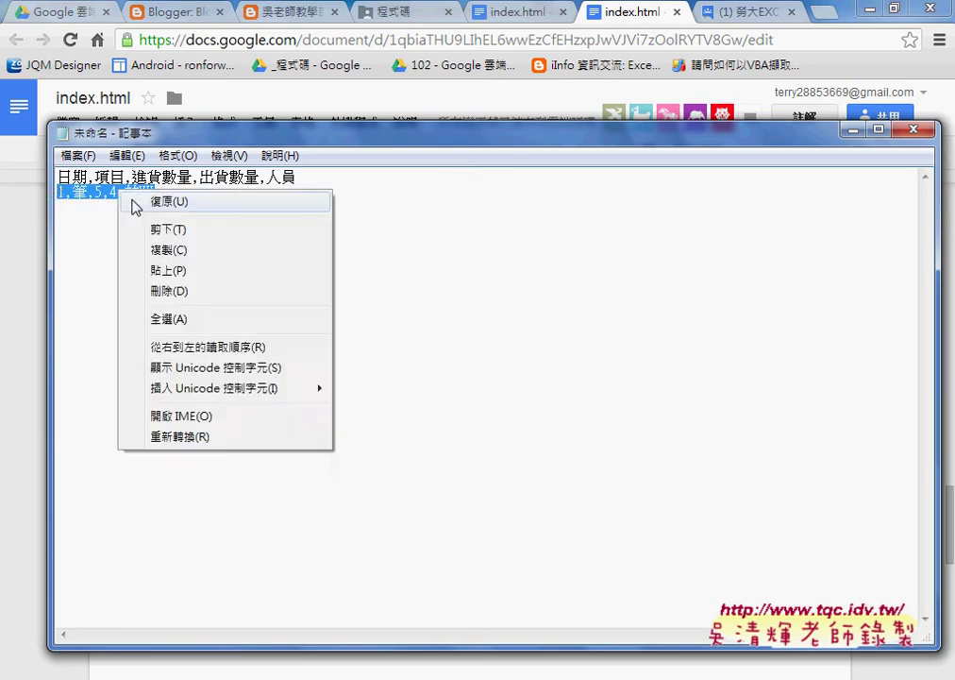
{"action": "left_click", "coordinate": [173, 252]}
{"action": "left_click", "coordinate": [853, 130]}
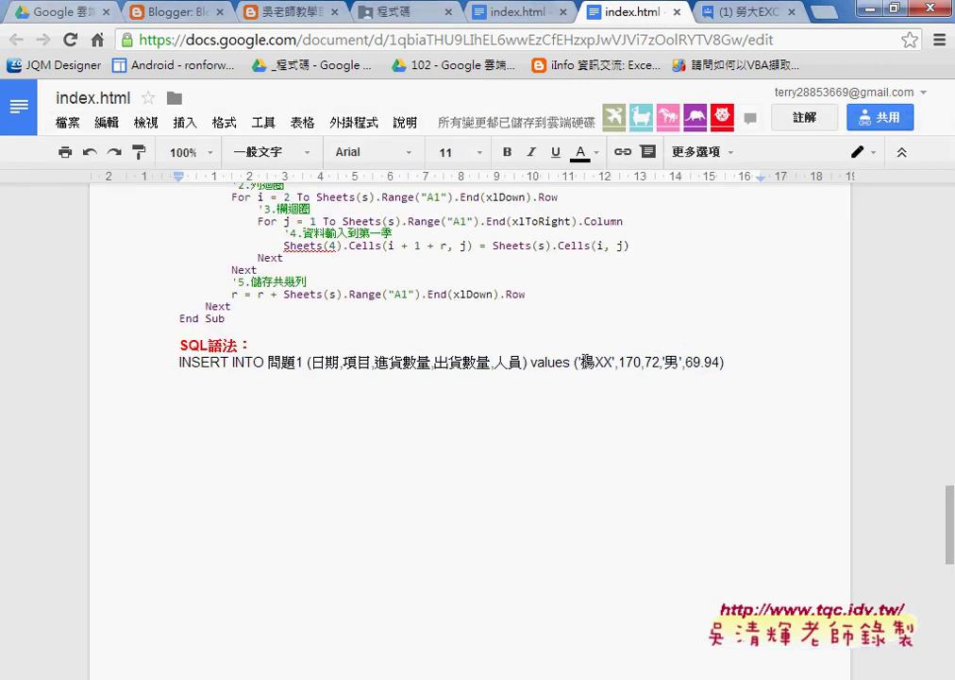
{"action": "left_click_drag", "start_coordinate": [577, 363], "coordinate": [718, 363]}
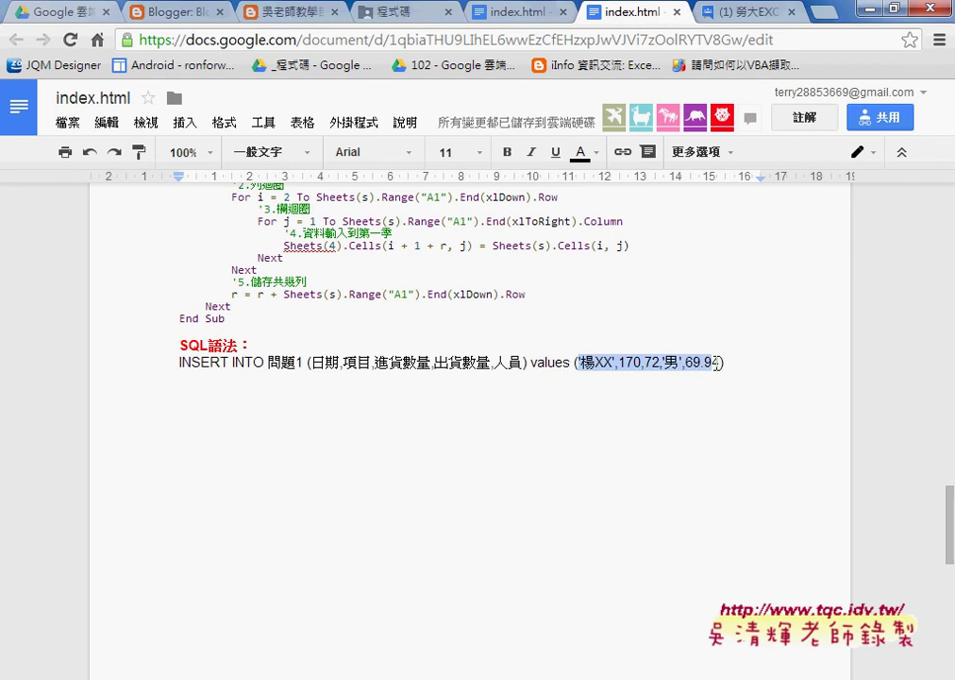
{"action": "key", "text": "ctrl+v"}
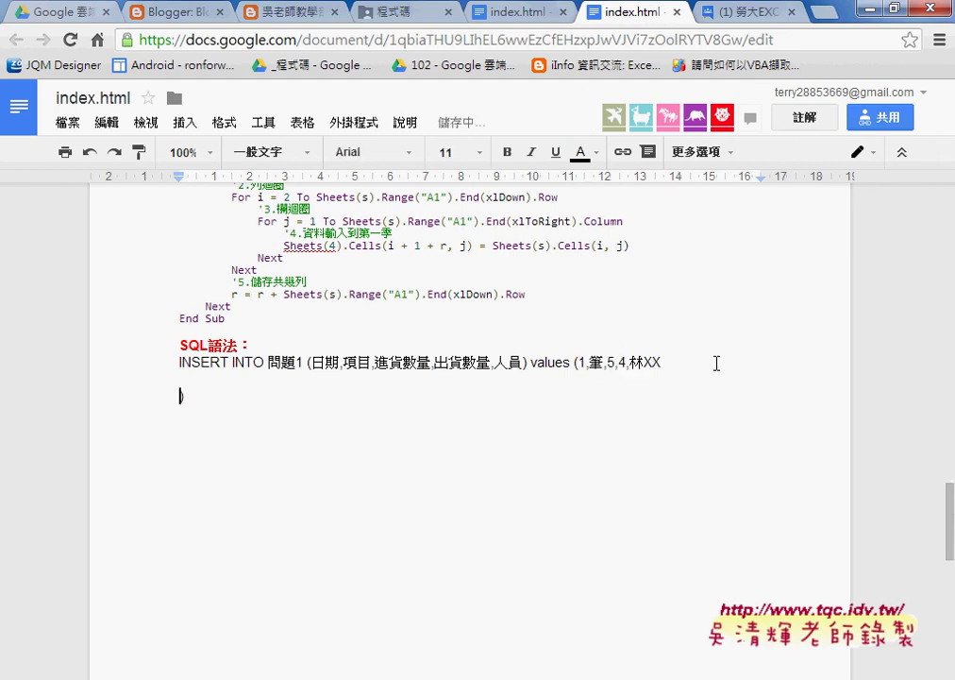
{"action": "left_click", "coordinate": [708, 367]}
{"action": "key", "text": "Delete"}
{"action": "key", "text": "Delete"}
Change the target table from 問題1 to 第一季 and copy the whole INSERT statement
{"action": "left_click_drag", "start_coordinate": [268, 363], "coordinate": [304, 363]}
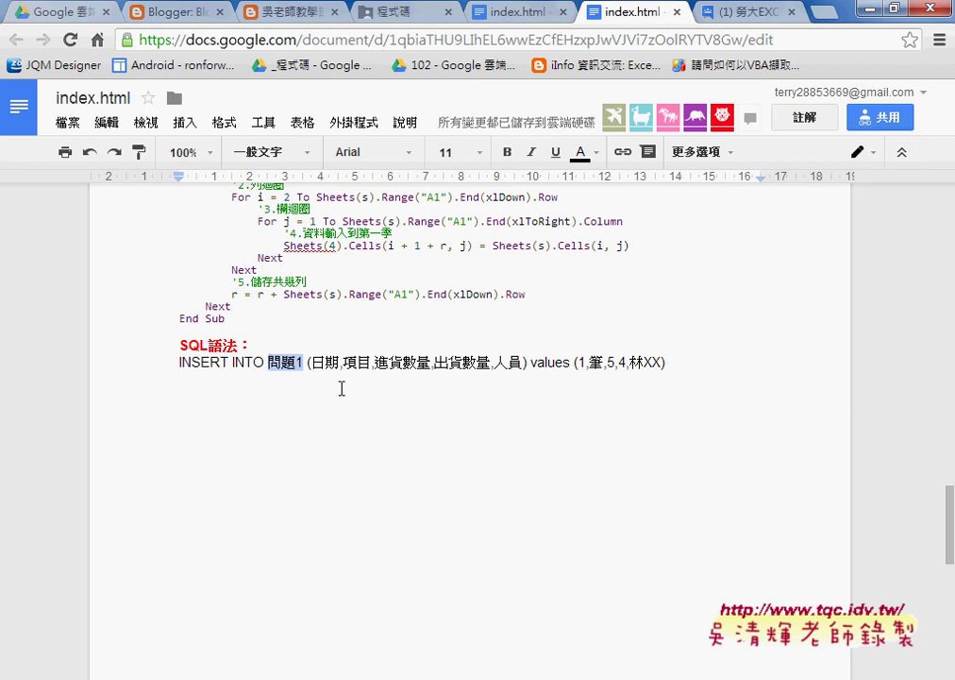
{"action": "type", "text": "ㄉ第"}
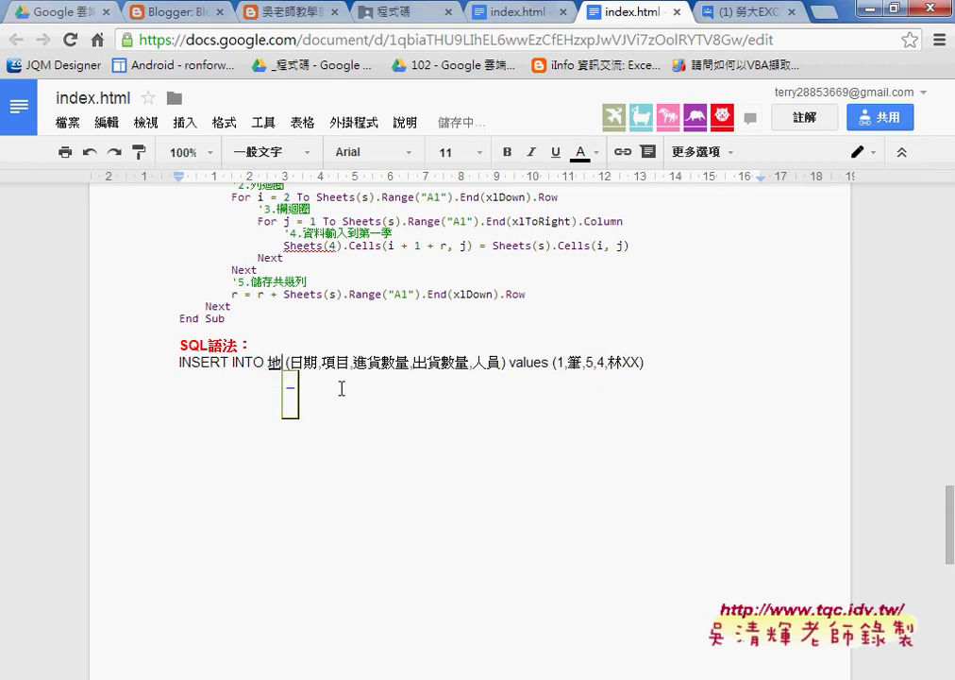
{"action": "type", "text": "一季"}
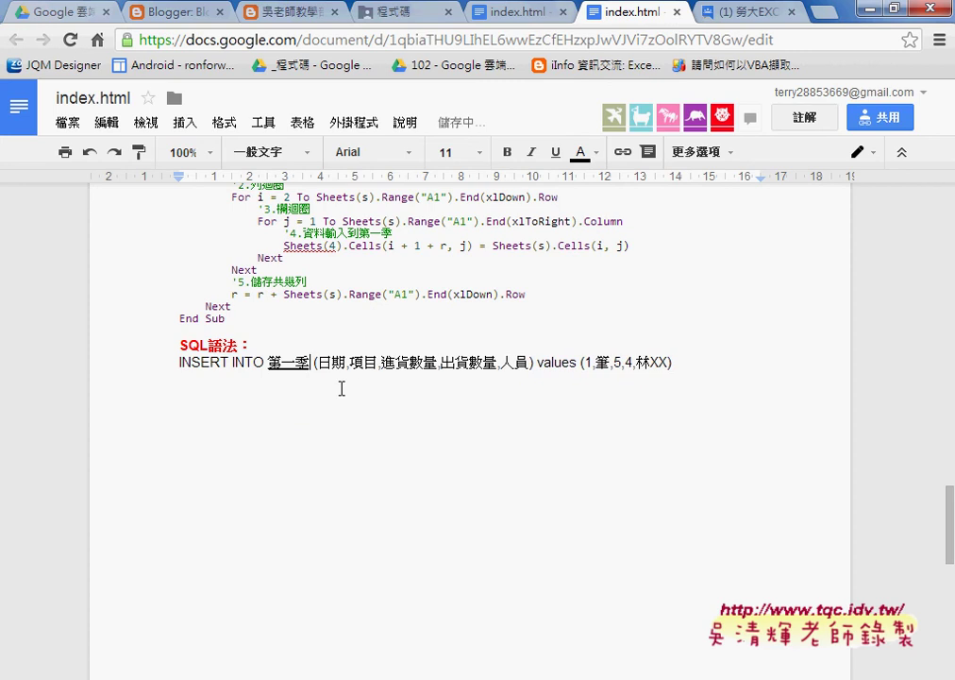
{"action": "key", "text": "Return"}
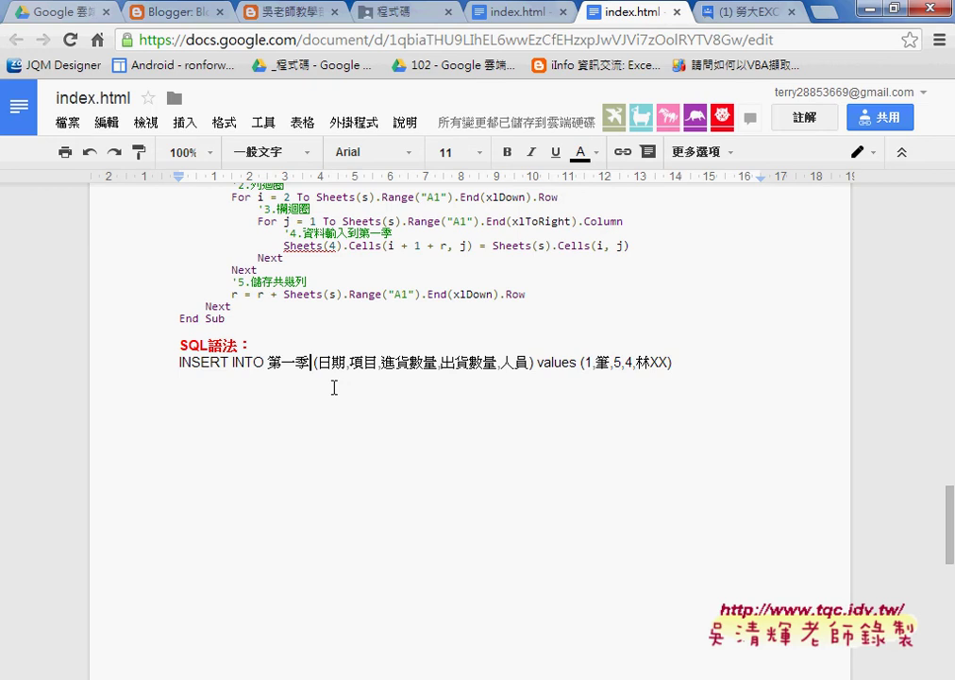
{"action": "left_click", "coordinate": [264, 362]}
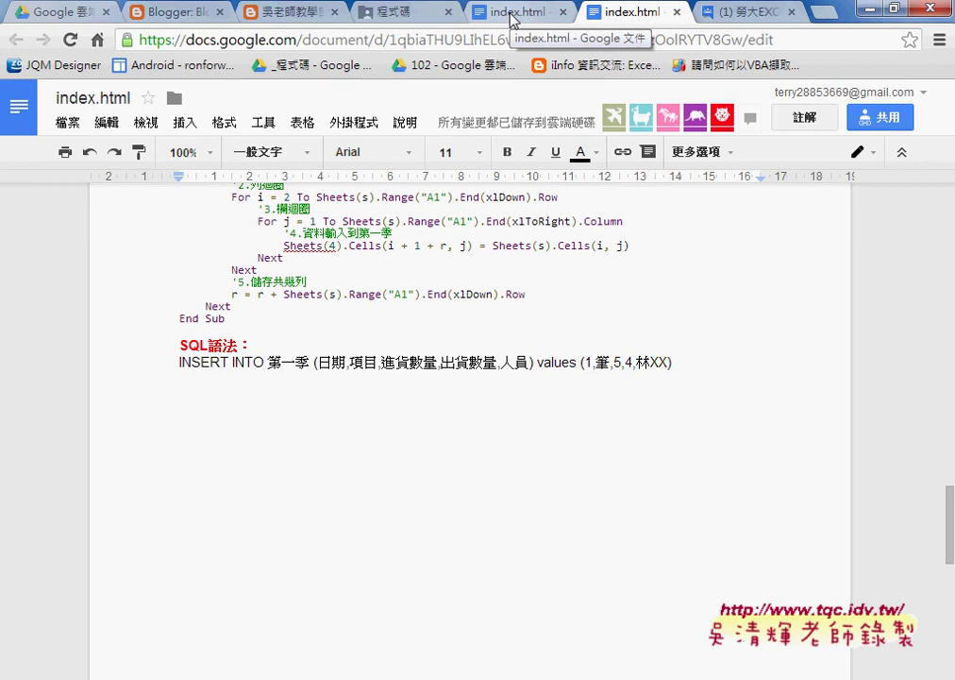
{"action": "triple_click", "coordinate": [684, 364]}
{"action": "left_click", "coordinate": [697, 362]}
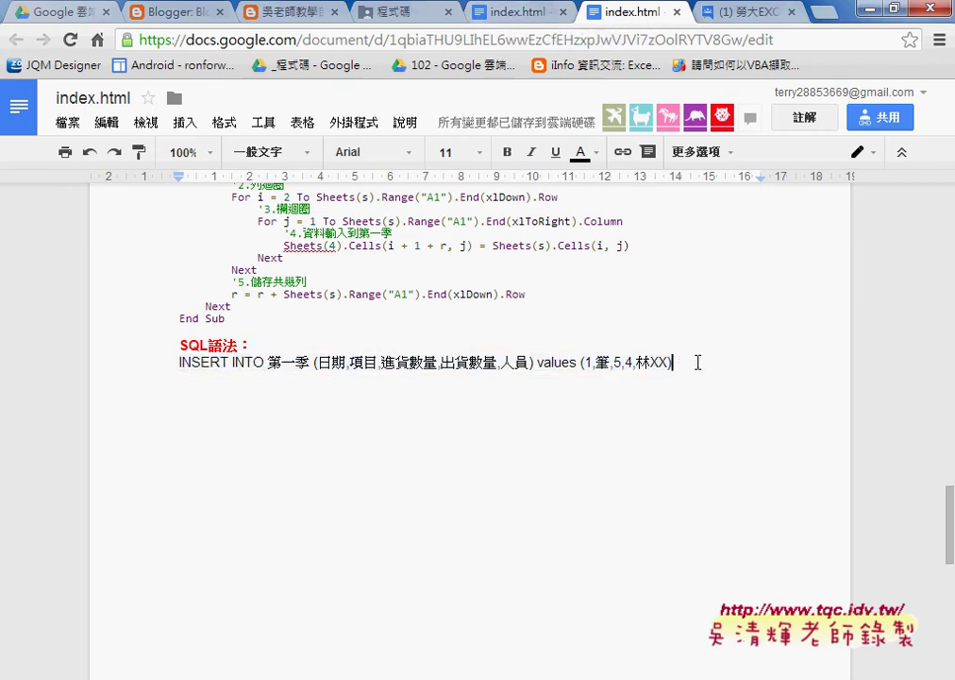
{"action": "left_click_drag", "start_coordinate": [698, 362], "coordinate": [276, 357]}
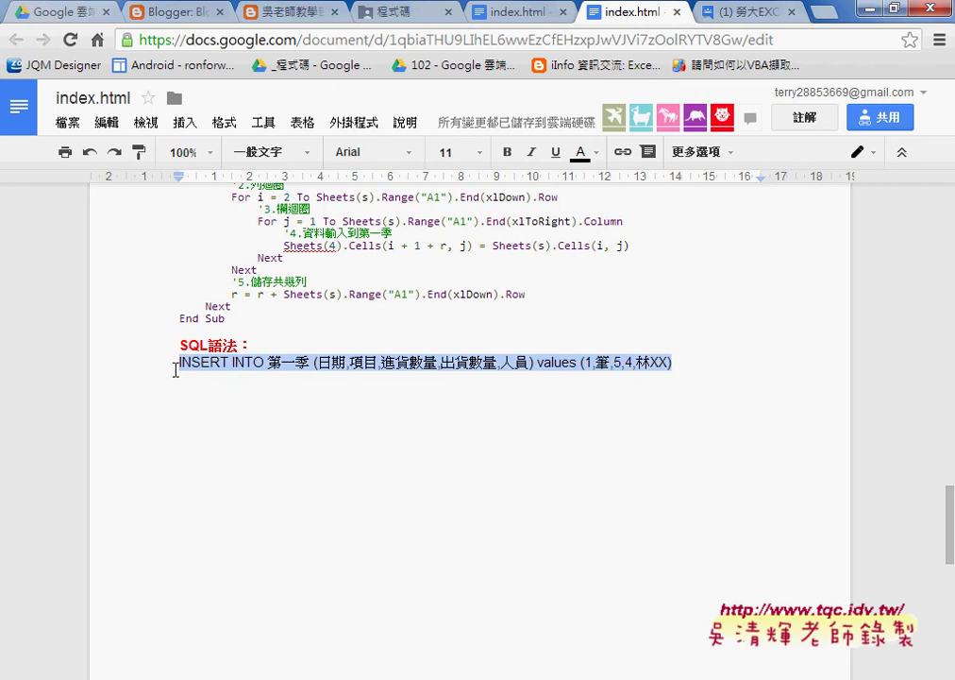
{"action": "key", "text": "alt+Tab"}
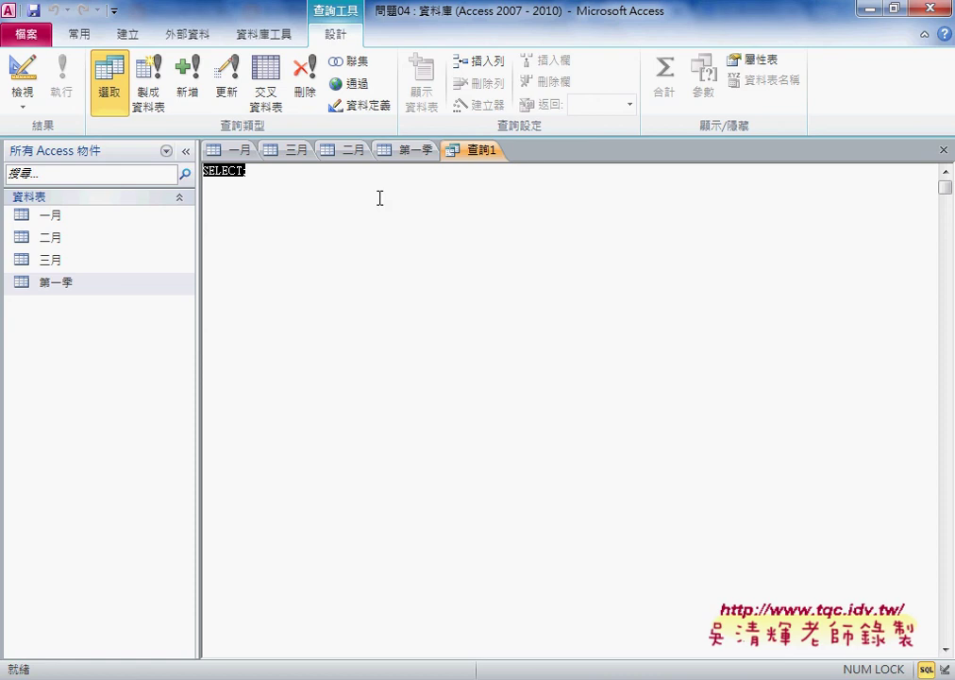
Paste the INSERT INTO 第一季 statement over SELECT; and run the query
{"action": "key", "text": "ctrl+v"}
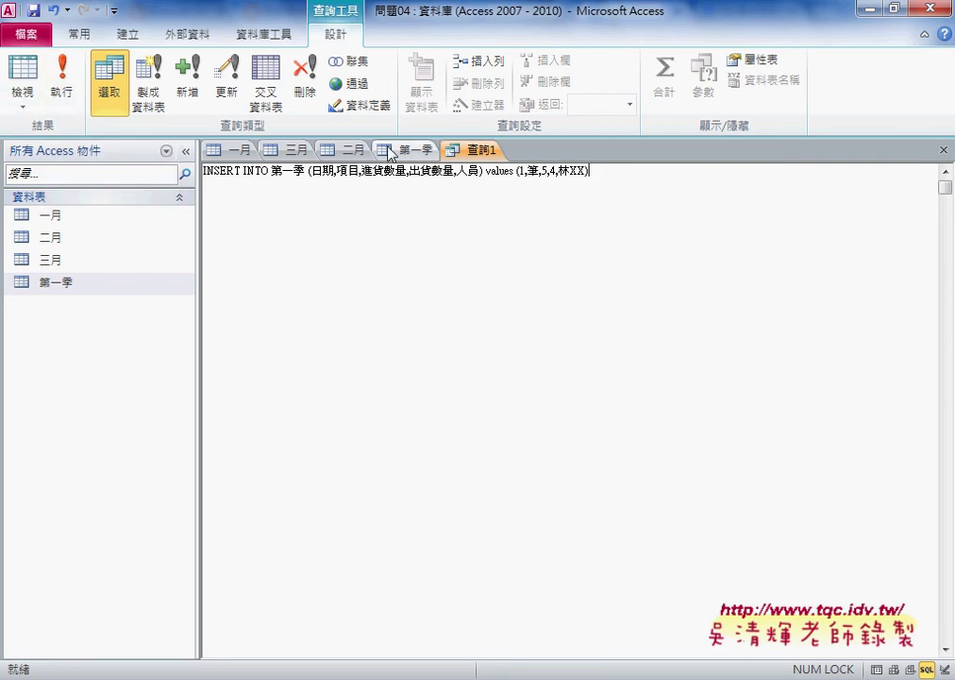
{"action": "left_click_drag", "start_coordinate": [520, 171], "coordinate": [592, 174]}
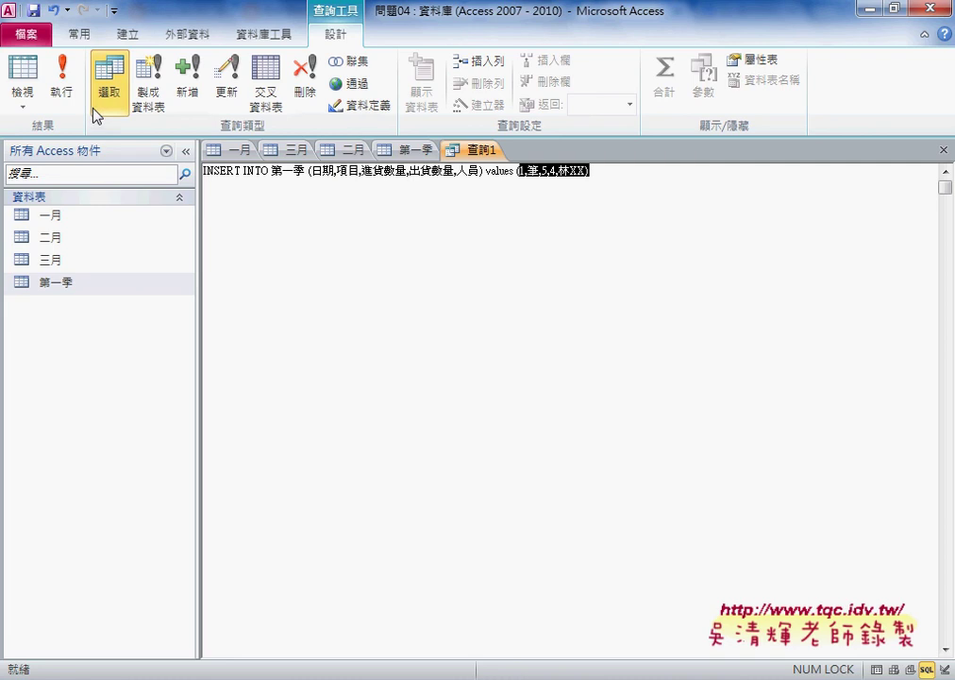
{"action": "left_click", "coordinate": [70, 90]}
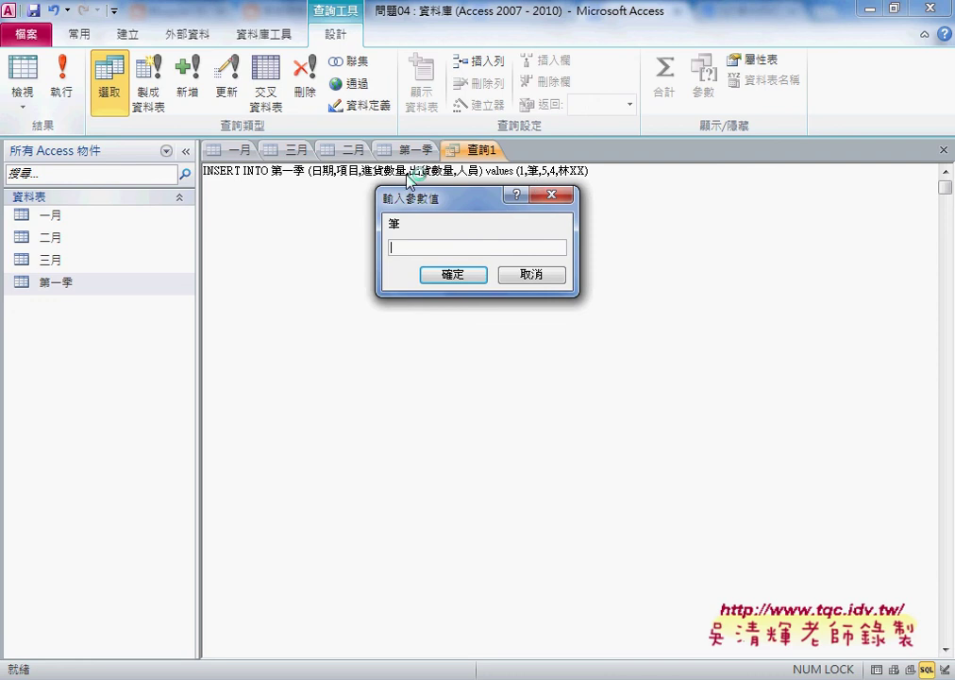
Quote 筆 as '筆' in the values, rerun, and confirm appending 1 row
{"action": "left_click", "coordinate": [531, 275]}
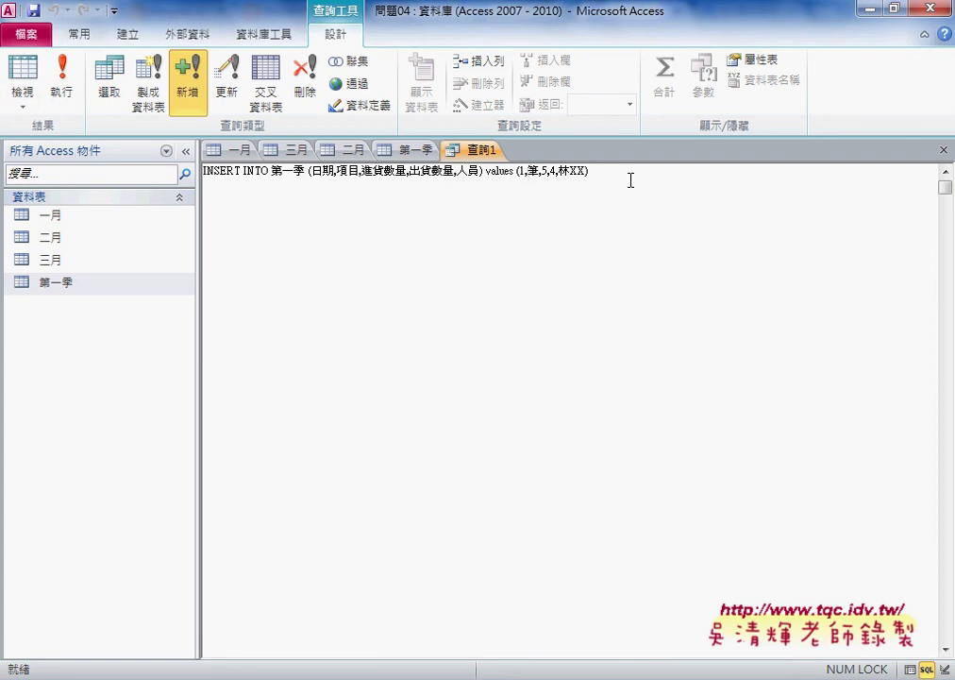
{"action": "type", "text": "d"}
{"action": "key", "text": "BackSpace"}
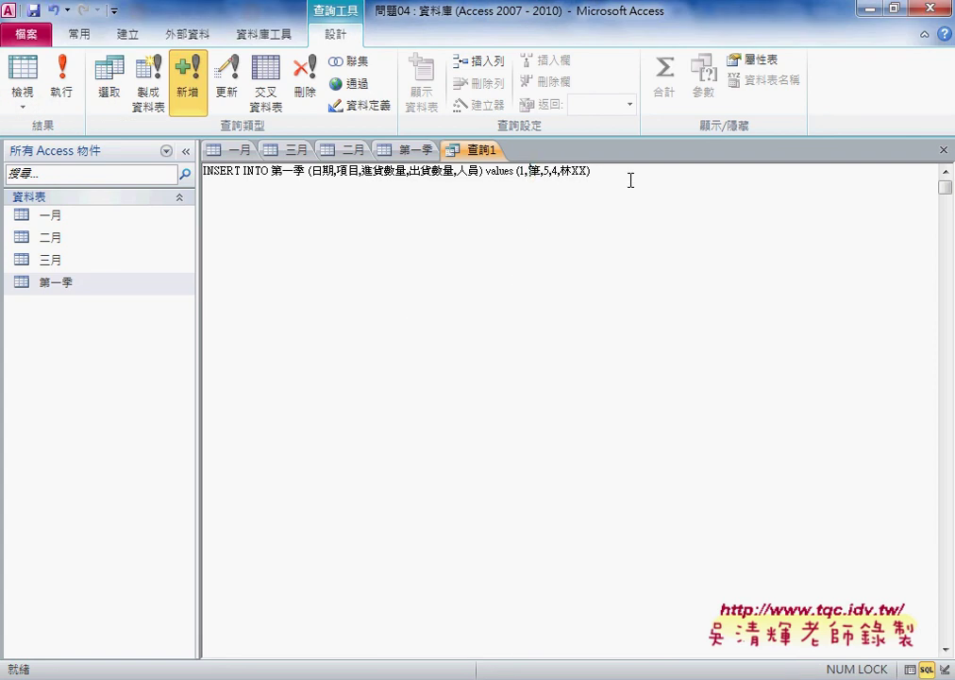
{"action": "type", "text": "'筆"}
{"action": "type", "text": "'"}
{"action": "left_click", "coordinate": [59, 94]}
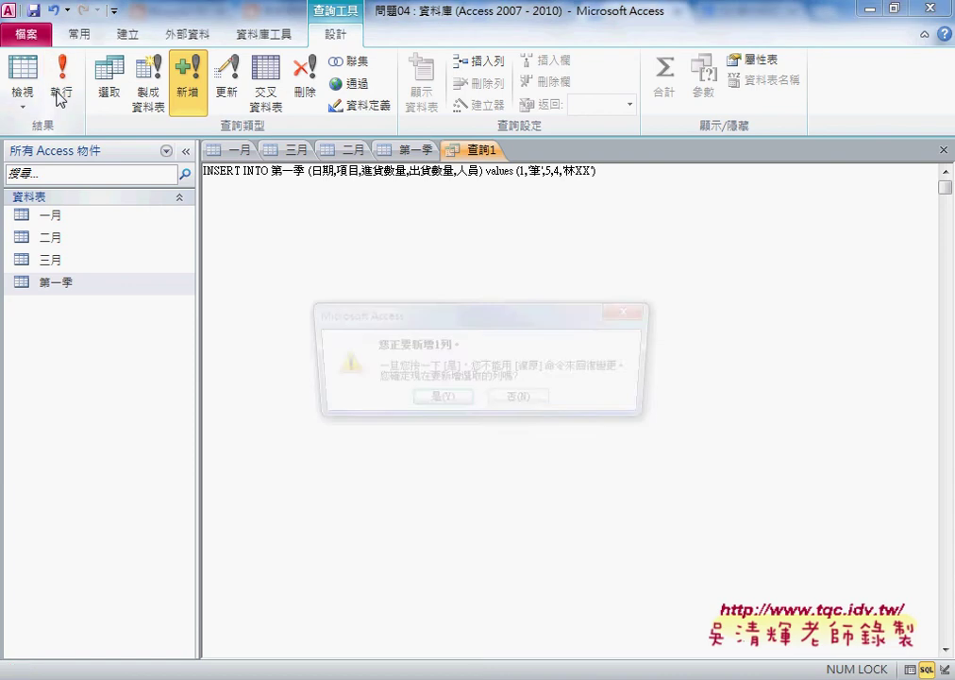
{"action": "left_click_drag", "start_coordinate": [426, 325], "coordinate": [396, 212]}
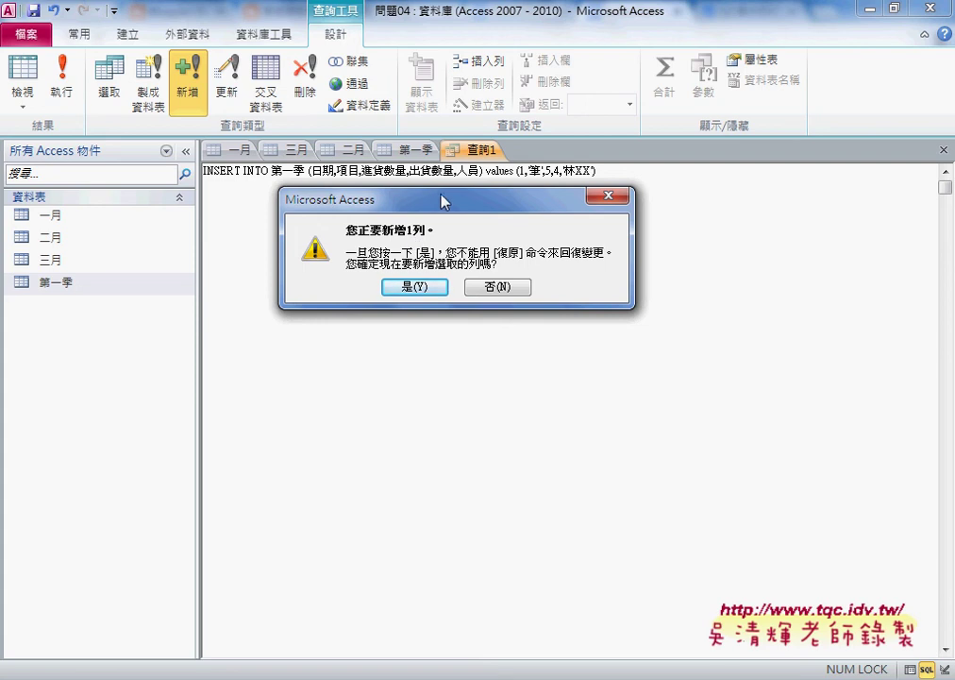
{"action": "left_click", "coordinate": [422, 288]}
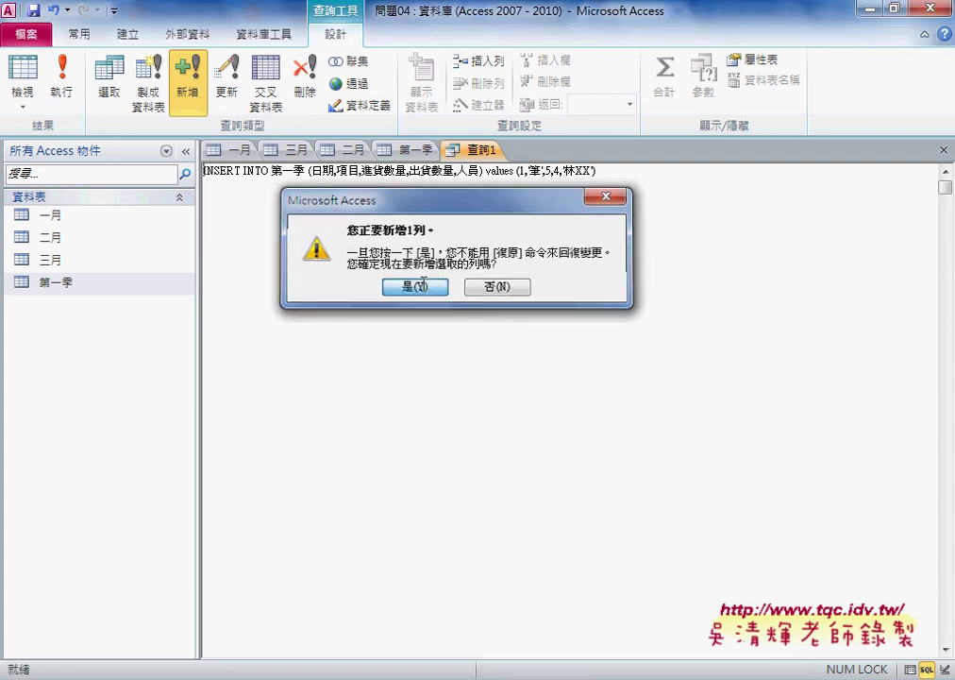
Open 第一季, browse the Fields, Table and Database Tools ribbons, and select the appended record
{"action": "left_click", "coordinate": [409, 154]}
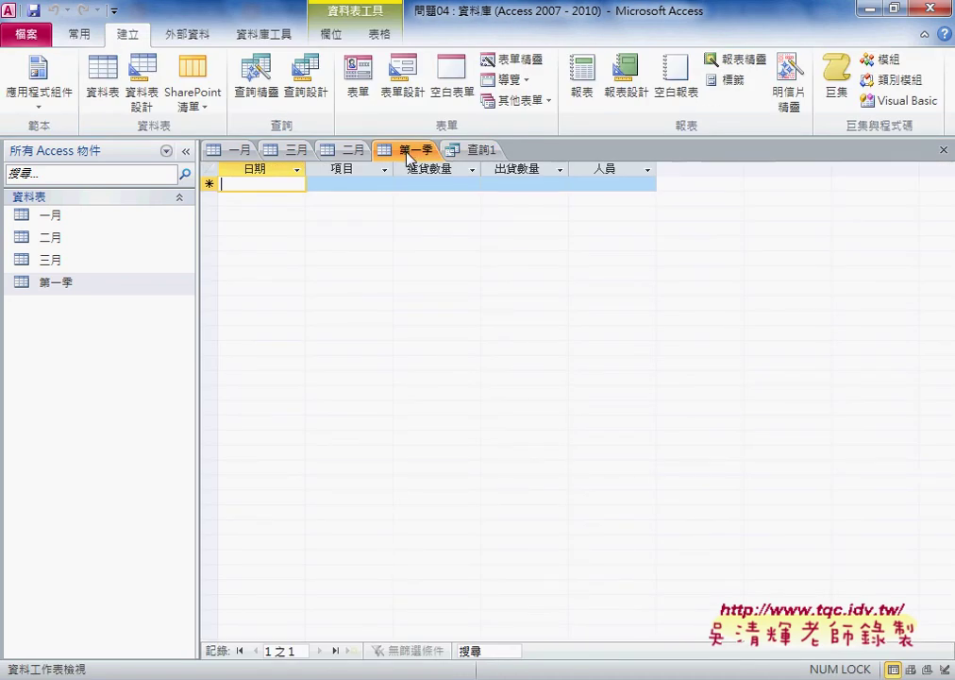
{"action": "right_click", "coordinate": [407, 154]}
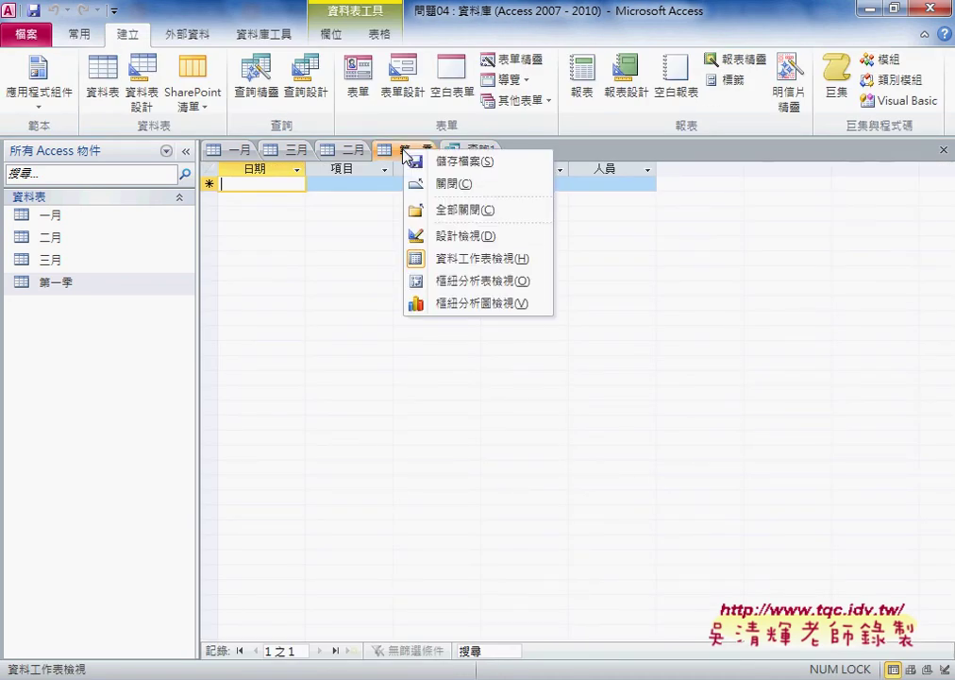
{"action": "left_click", "coordinate": [332, 38]}
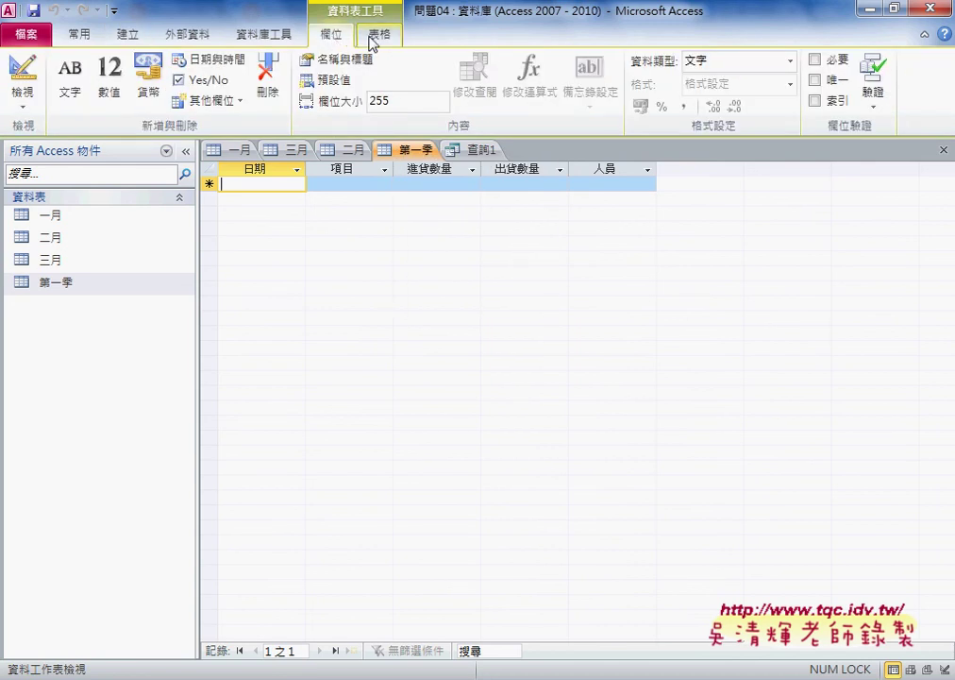
{"action": "left_click", "coordinate": [376, 36]}
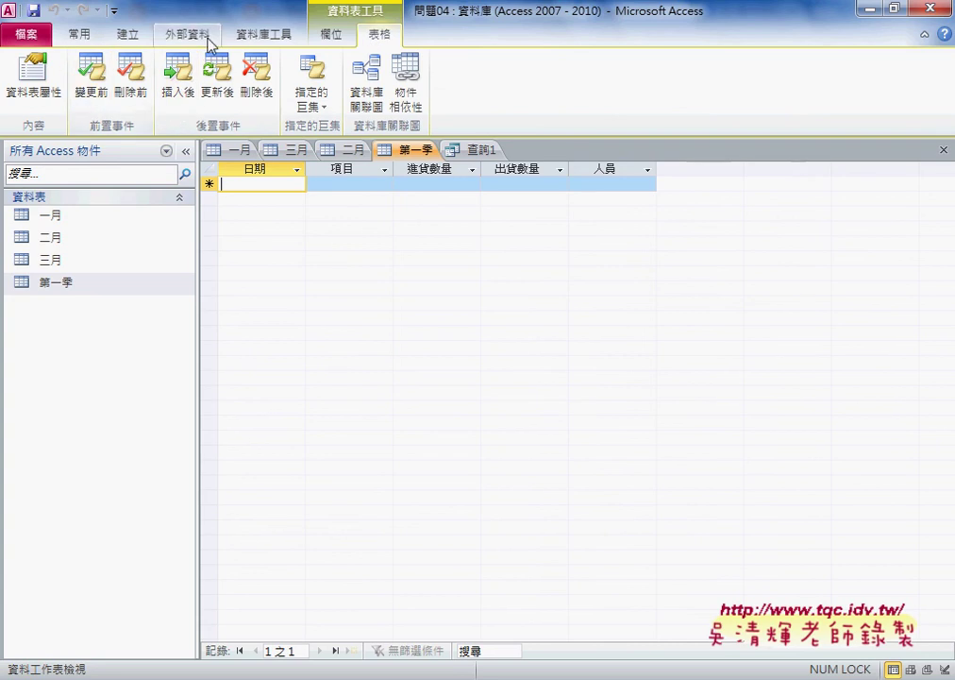
{"action": "left_click", "coordinate": [264, 36]}
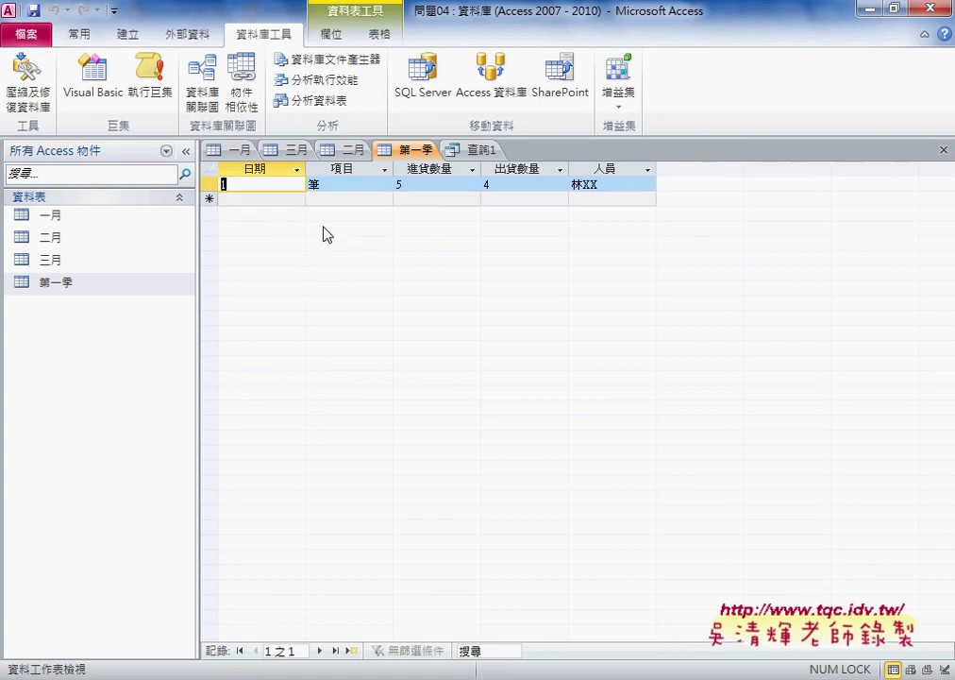
{"action": "left_click", "coordinate": [209, 184]}
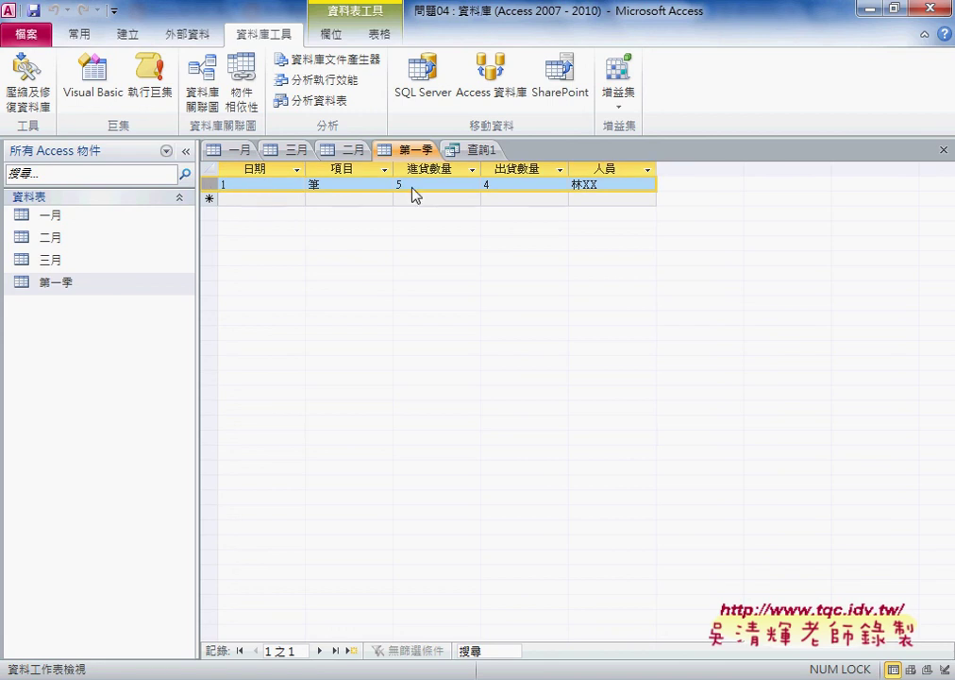
Review 查詢1's INSERT statement, then return to the 第一季 datasheet
{"action": "left_click", "coordinate": [477, 153]}
{"action": "left_click_drag", "start_coordinate": [605, 172], "coordinate": [204, 172]}
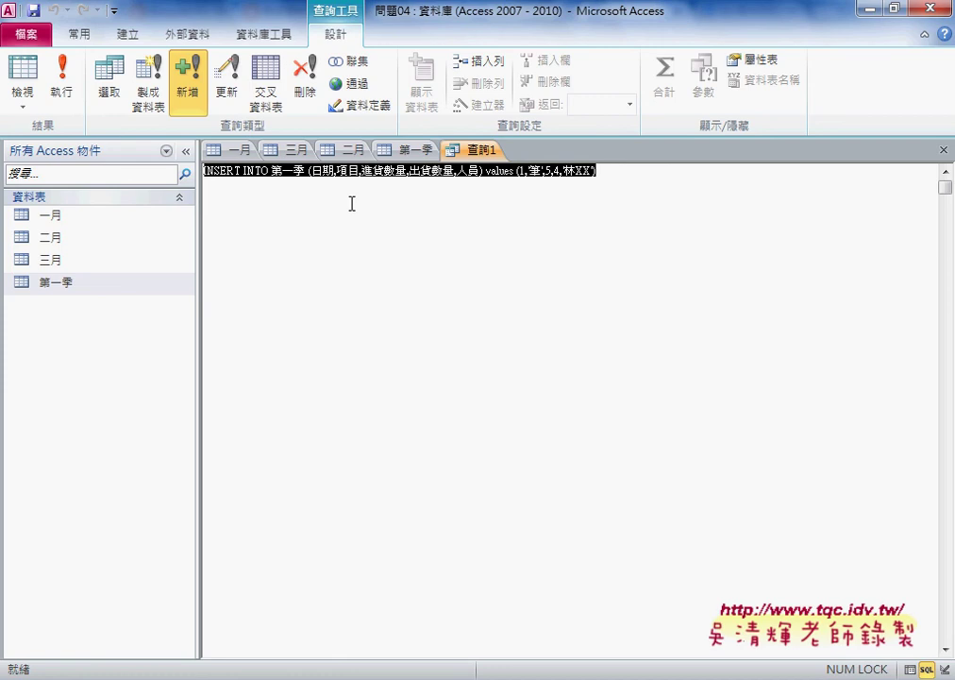
{"action": "left_click", "coordinate": [404, 153]}
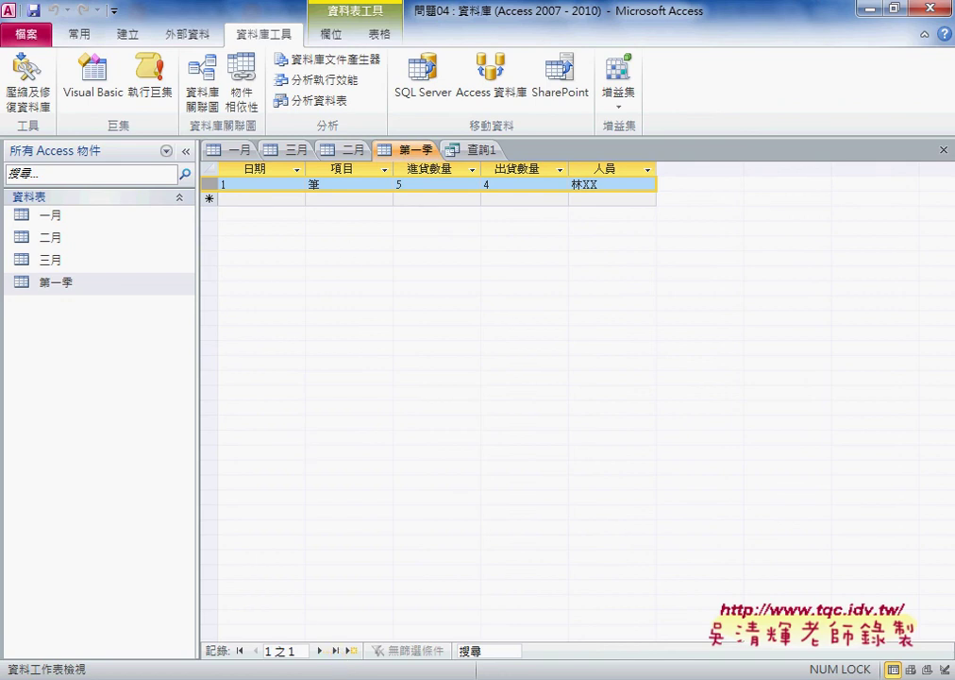
{"action": "mouse_move", "coordinate": [346, 675]}
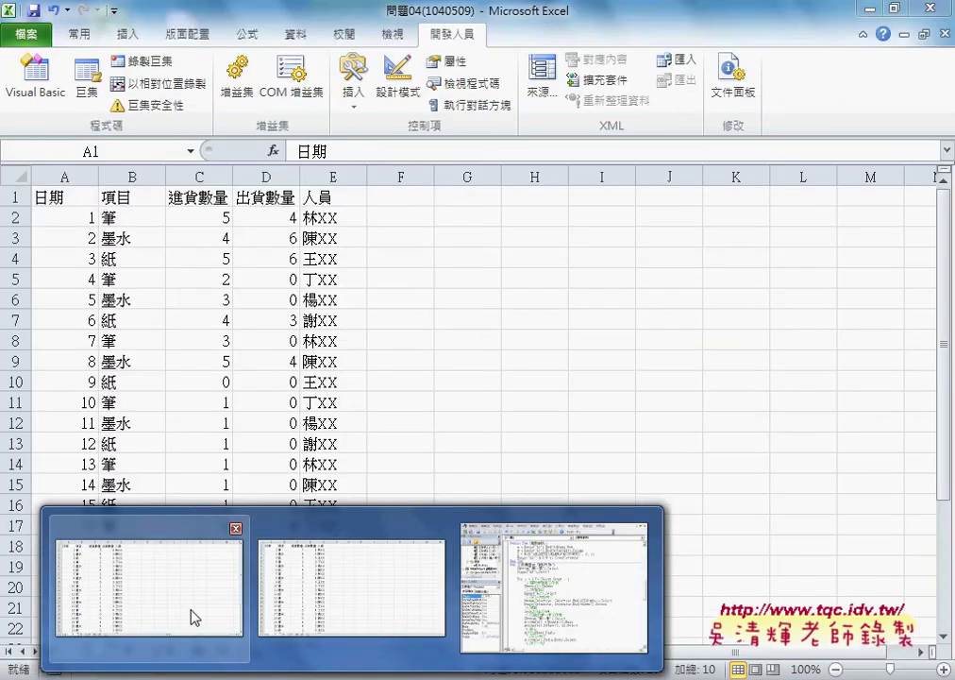
{"action": "left_click", "coordinate": [190, 618]}
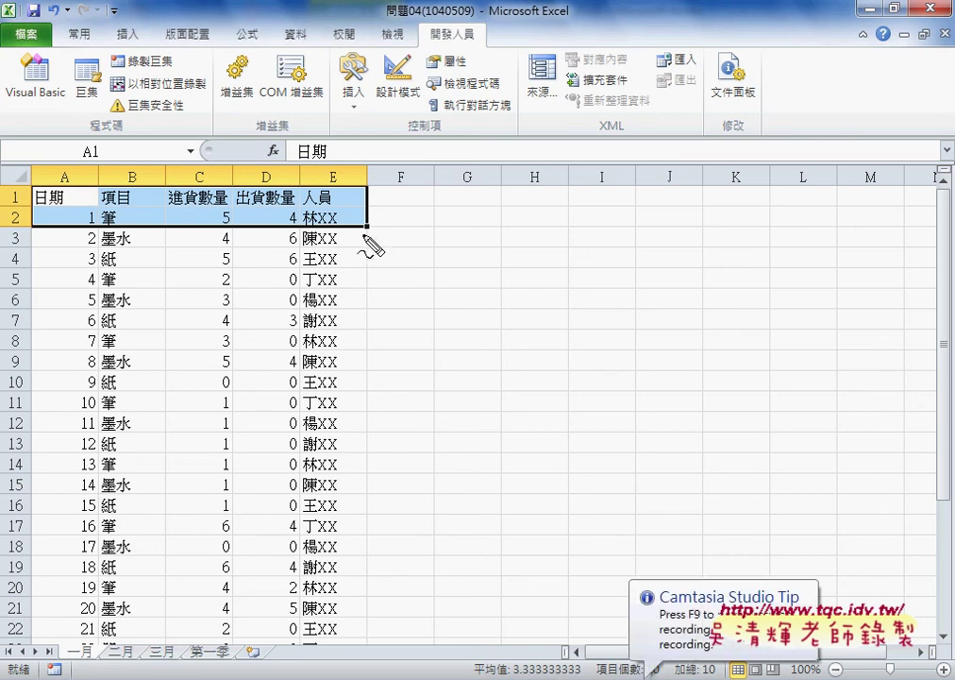
{"action": "mouse_move", "coordinate": [364, 228]}
{"action": "left_mouse_down"}
{"action": "mouse_move", "coordinate": [71, 229]}
{"action": "mouse_move", "coordinate": [390, 248]}
{"action": "mouse_move", "coordinate": [436, 222]}
{"action": "mouse_move", "coordinate": [434, 204]}
{"action": "mouse_move", "coordinate": [446, 224]}
{"action": "left_mouse_up"}
{"action": "left_click_drag", "start_coordinate": [512, 187], "coordinate": [501, 201]}
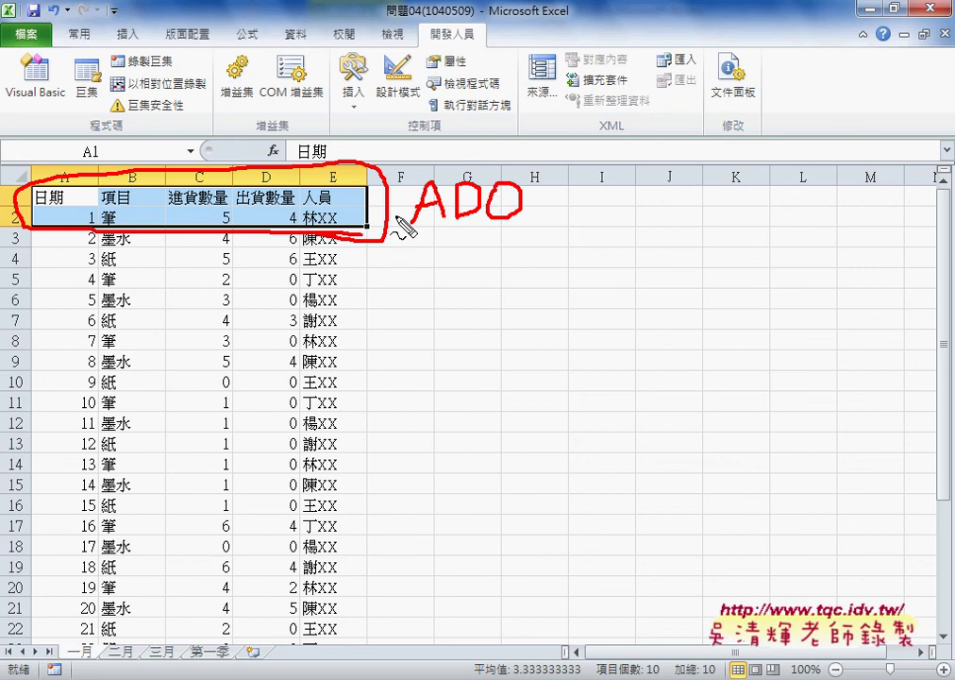
{"action": "mouse_move", "coordinate": [425, 247]}
{"action": "left_mouse_down"}
{"action": "mouse_move", "coordinate": [363, 231]}
{"action": "mouse_move", "coordinate": [373, 215]}
{"action": "left_mouse_up"}
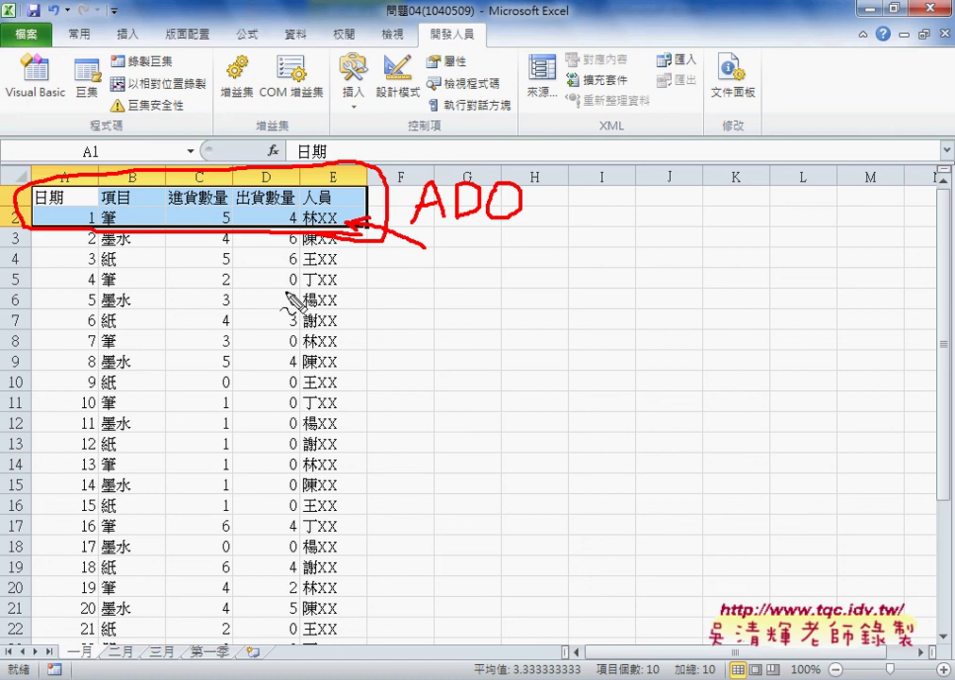
{"action": "left_click_drag", "start_coordinate": [261, 302], "coordinate": [181, 392]}
{"action": "left_click_drag", "start_coordinate": [180, 332], "coordinate": [295, 392]}
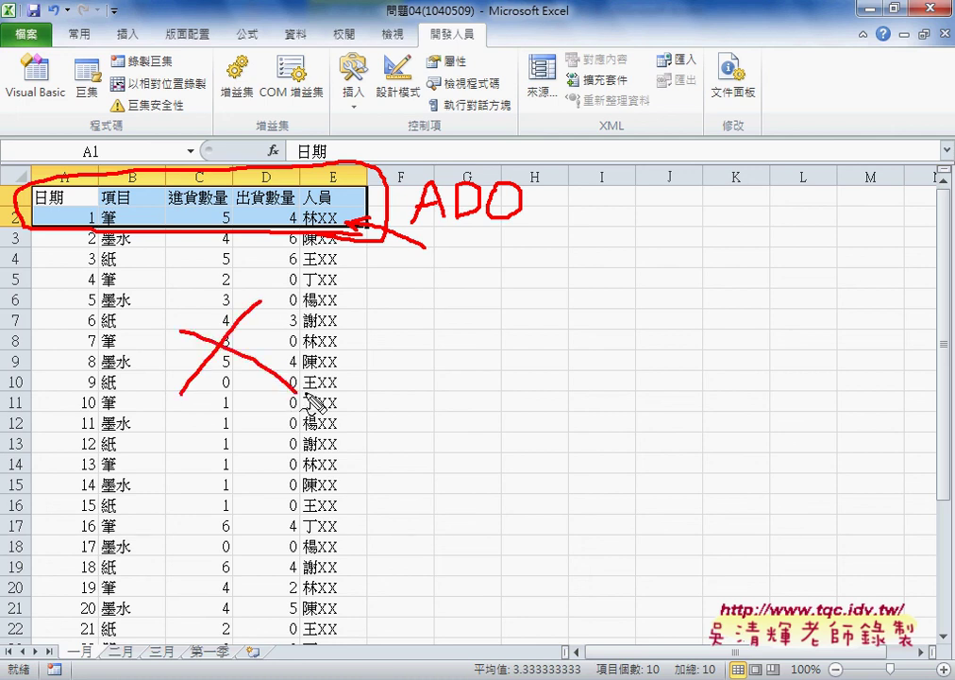
{"action": "key", "text": "Escape"}
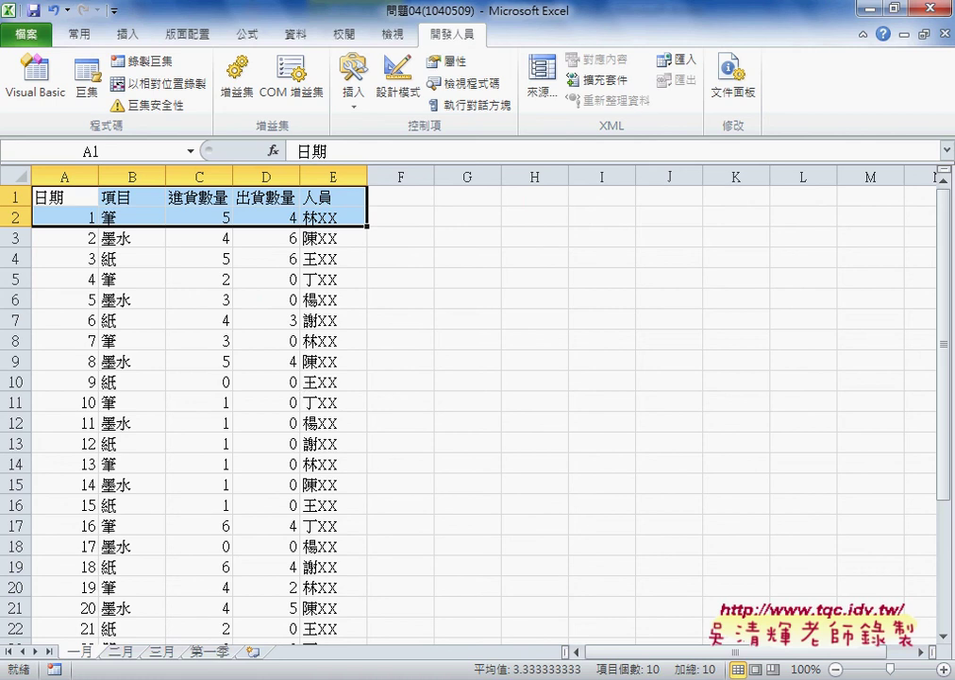
{"action": "key", "text": "alt+Tab"}
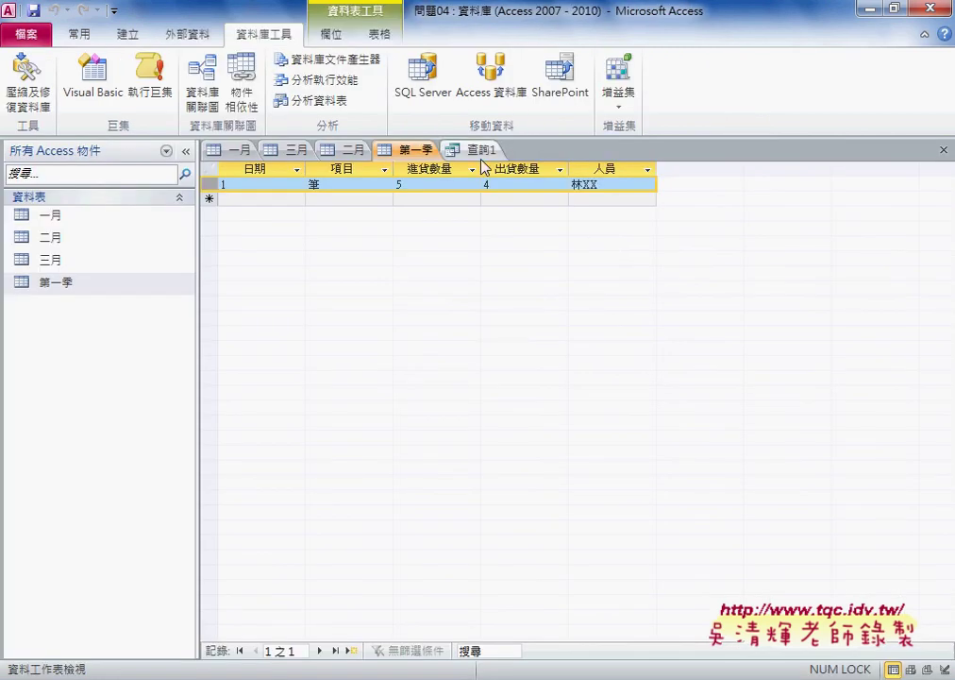
Copy 查詢1's corrected INSERT INTO 第一季 statement over the SQL語法 line in Google Docs
{"action": "left_click", "coordinate": [474, 151]}
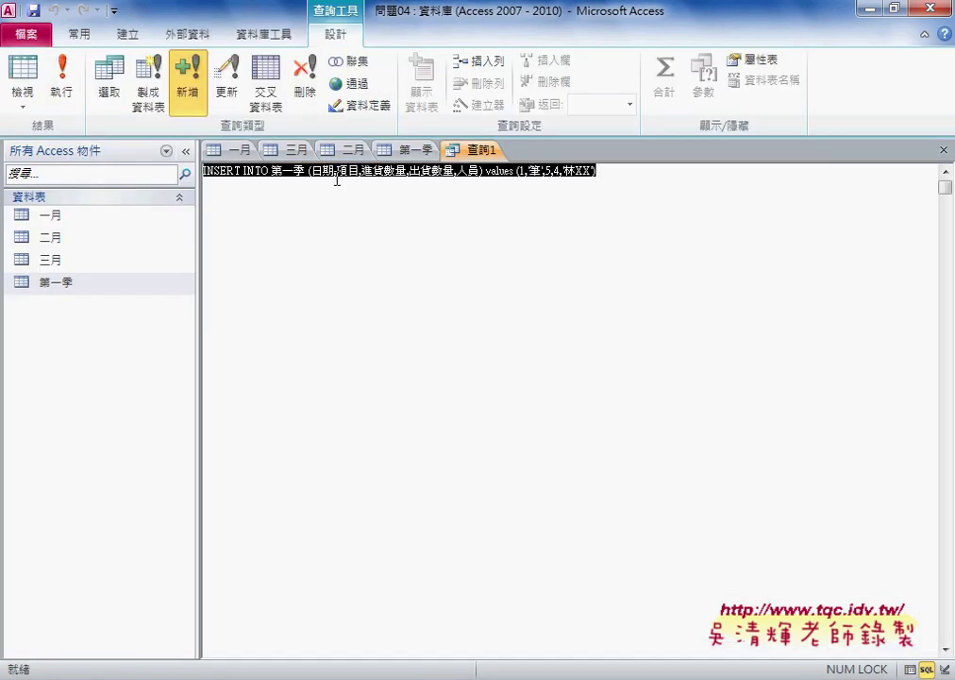
{"action": "left_click_drag", "start_coordinate": [631, 170], "coordinate": [203, 171]}
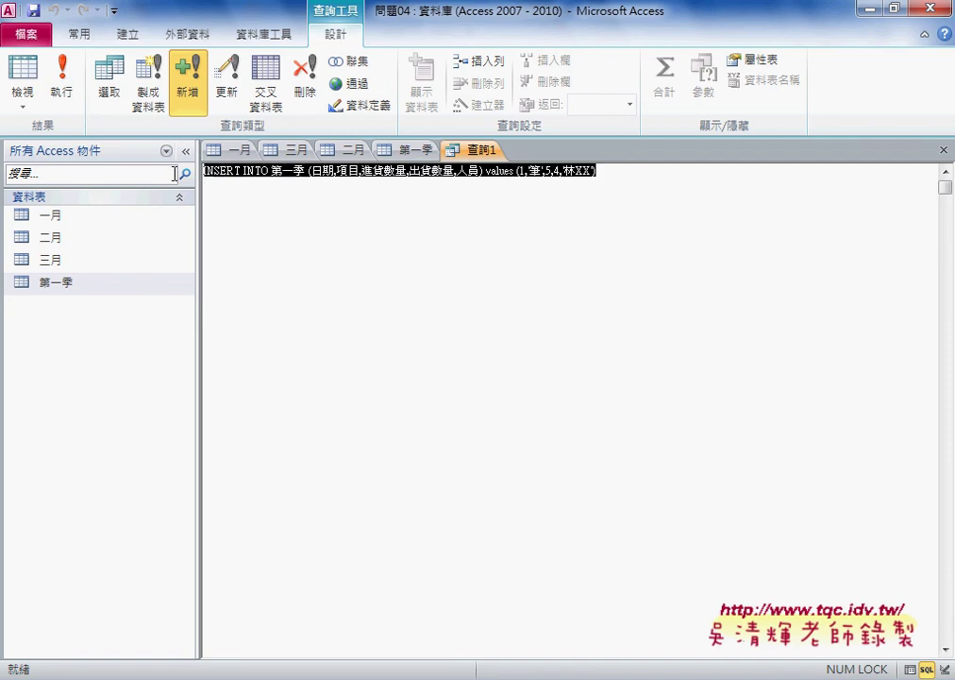
{"action": "right_click", "coordinate": [306, 180]}
{"action": "left_click", "coordinate": [345, 209]}
{"action": "key", "text": "alt+Tab"}
{"action": "right_click", "coordinate": [525, 362]}
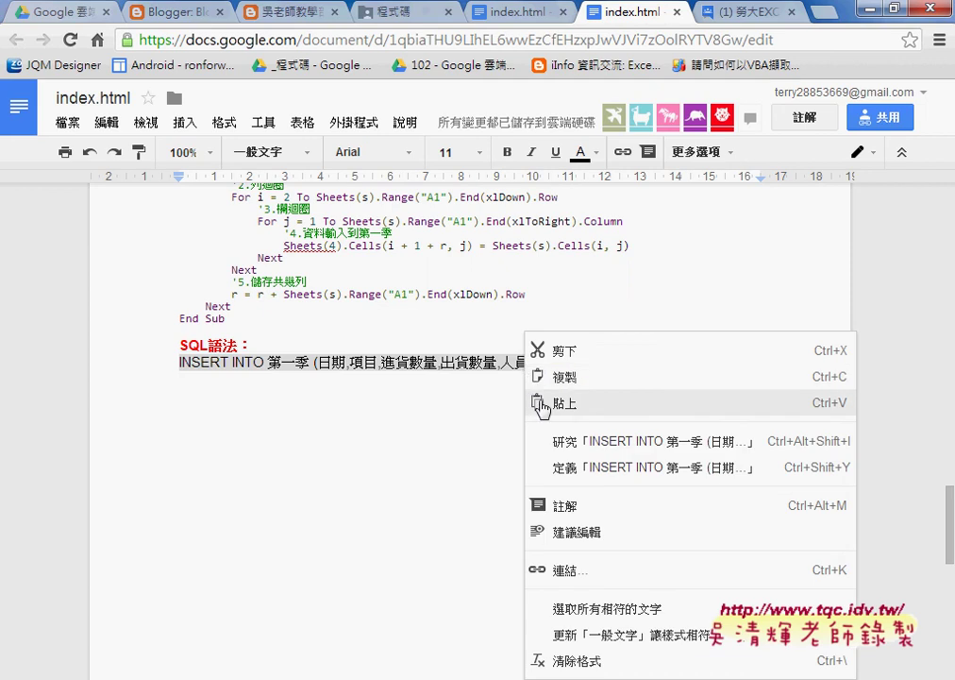
{"action": "left_click", "coordinate": [543, 405]}
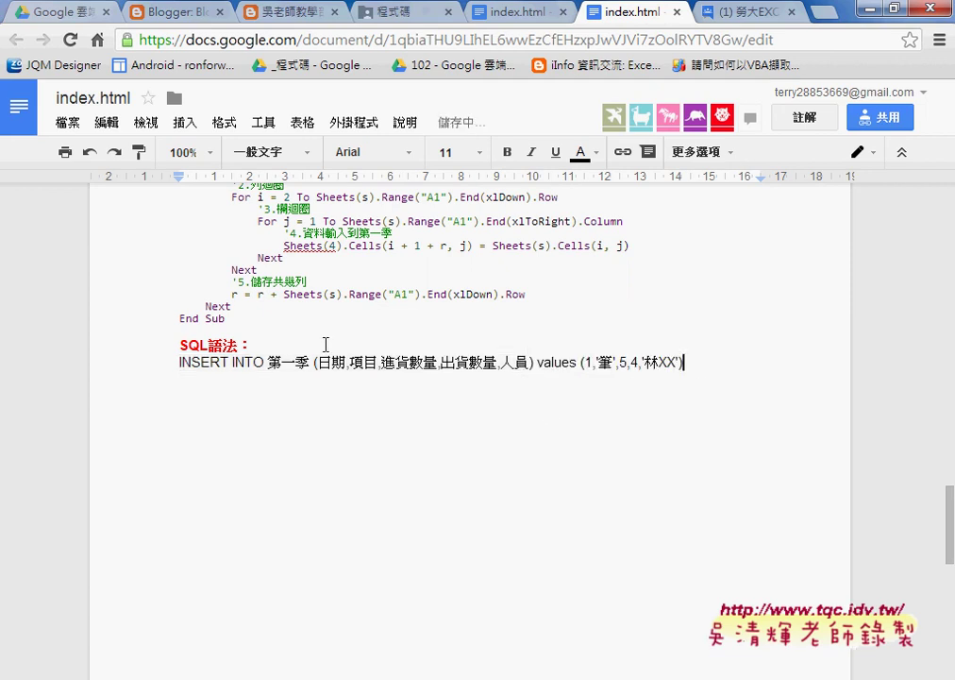
{"action": "scroll", "coordinate": [382, 350], "scroll_direction": "up", "scroll_amount": 2}
{"action": "scroll", "coordinate": [246, 451], "scroll_direction": "down", "scroll_amount": 1}
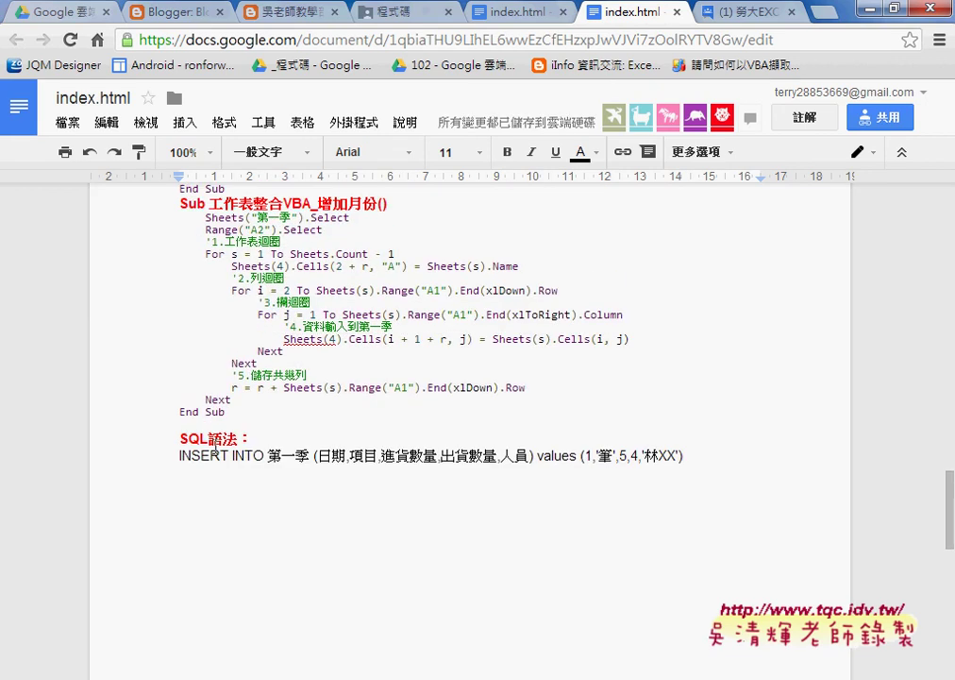
{"action": "key", "text": "alt+Tab"}
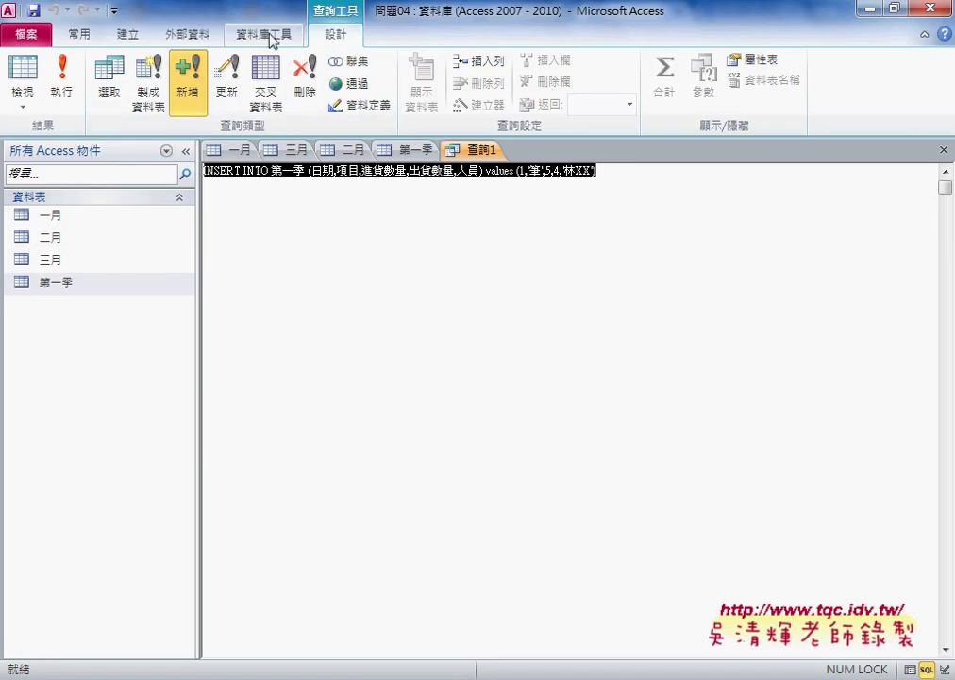
Create a blank query 查詢2 in SQL view with the INSERT INTO 第一季 statement pasted in
{"action": "left_click", "coordinate": [132, 35]}
{"action": "left_click", "coordinate": [304, 83]}
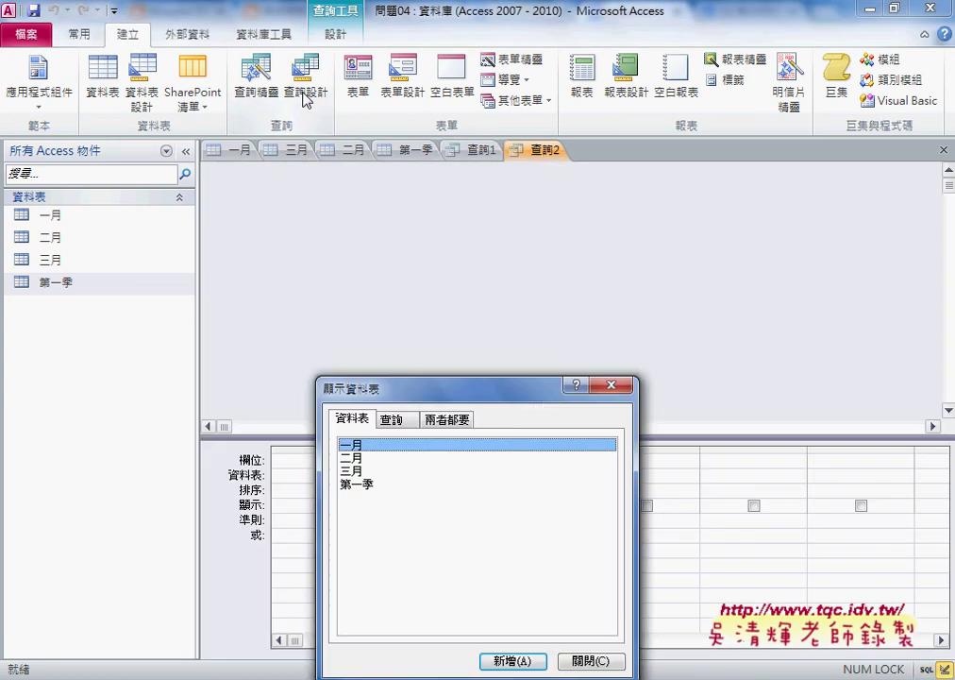
{"action": "left_click", "coordinate": [614, 386]}
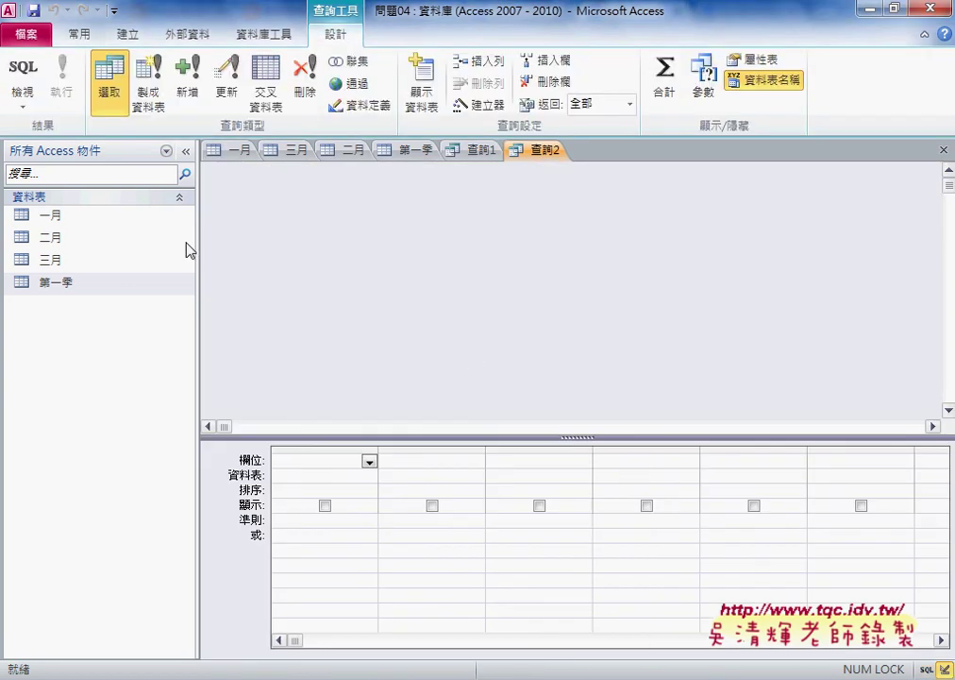
{"action": "left_click", "coordinate": [23, 71]}
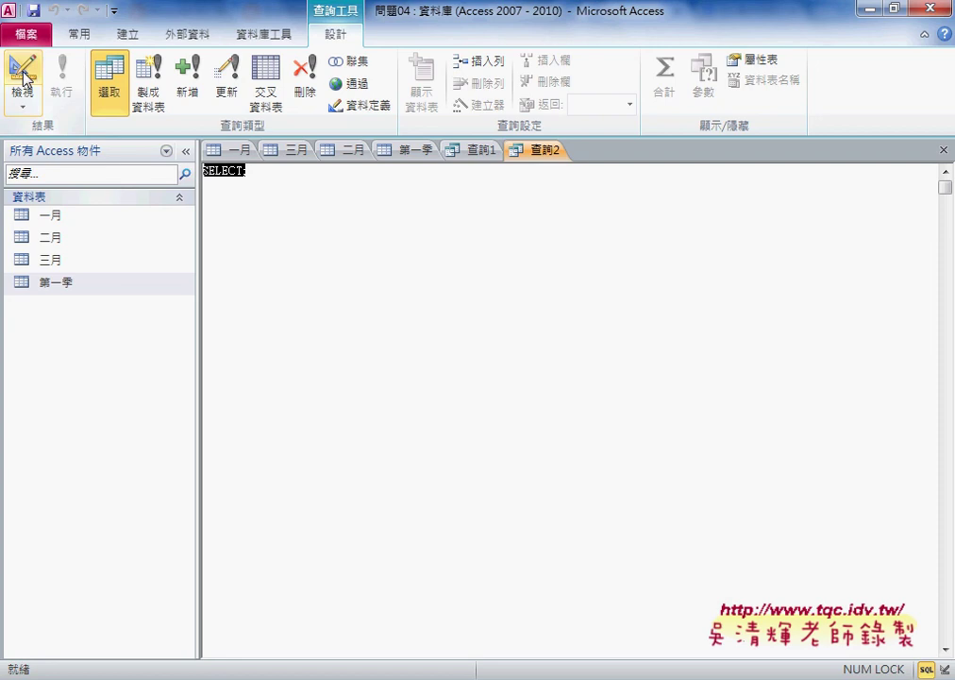
{"action": "right_click", "coordinate": [273, 177]}
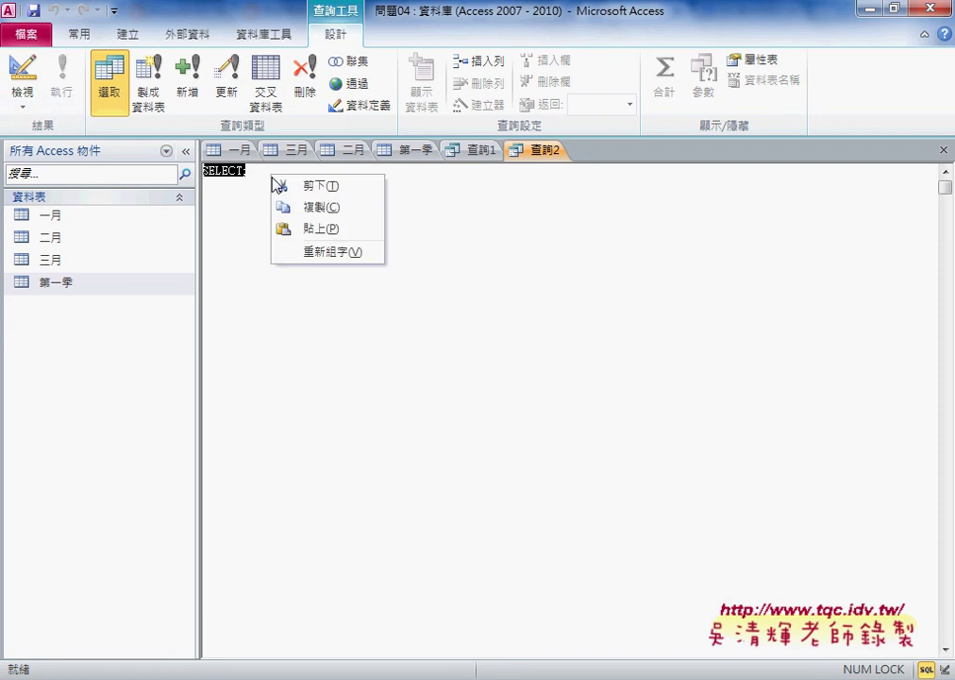
{"action": "left_click", "coordinate": [321, 228]}
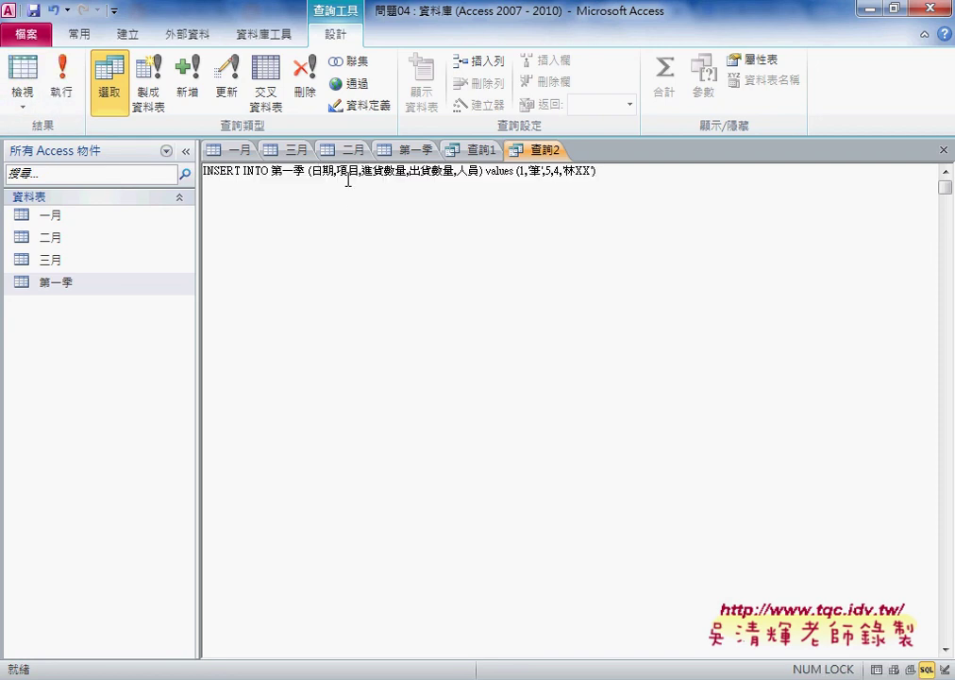
Run the INSERT INTO query to append the row to 第一季, then return to 查詢2
{"action": "left_click_drag", "start_coordinate": [597, 171], "coordinate": [204, 171]}
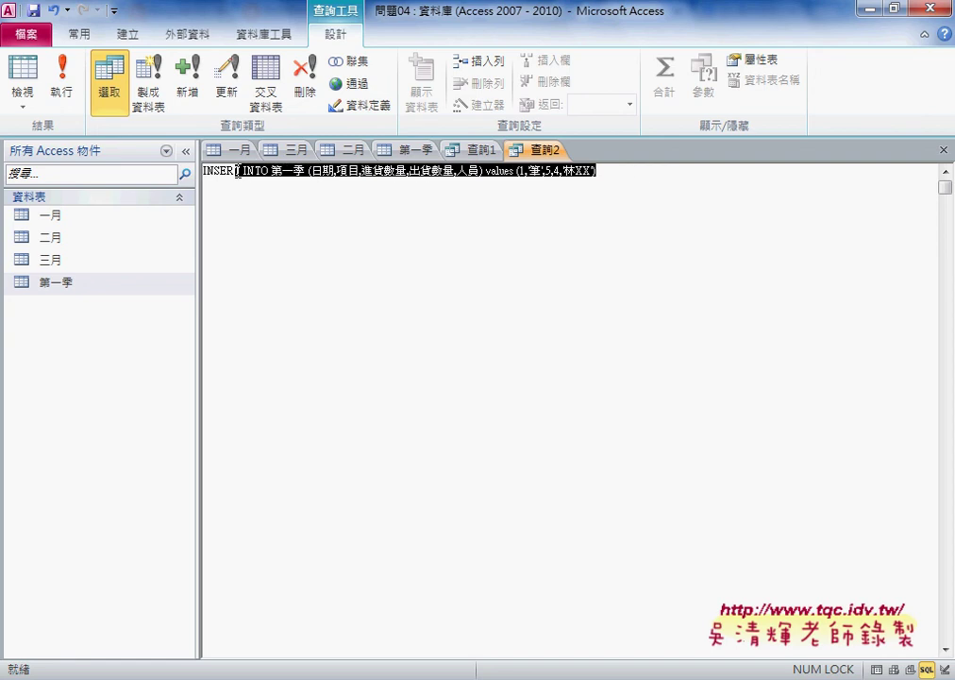
{"action": "left_click", "coordinate": [61, 89]}
{"action": "left_click", "coordinate": [414, 149]}
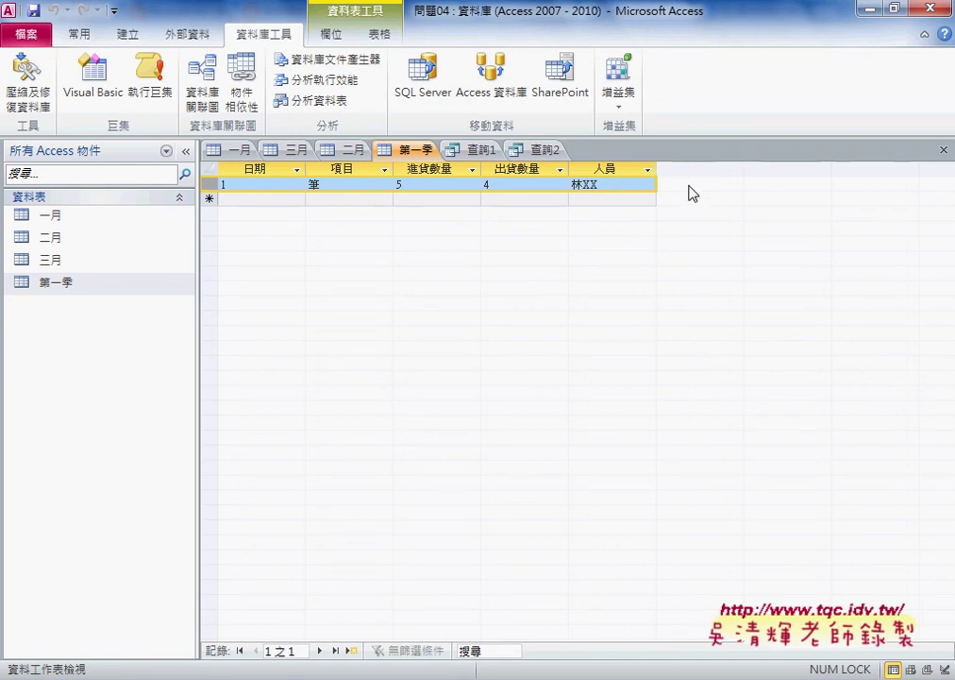
{"action": "left_click", "coordinate": [544, 149]}
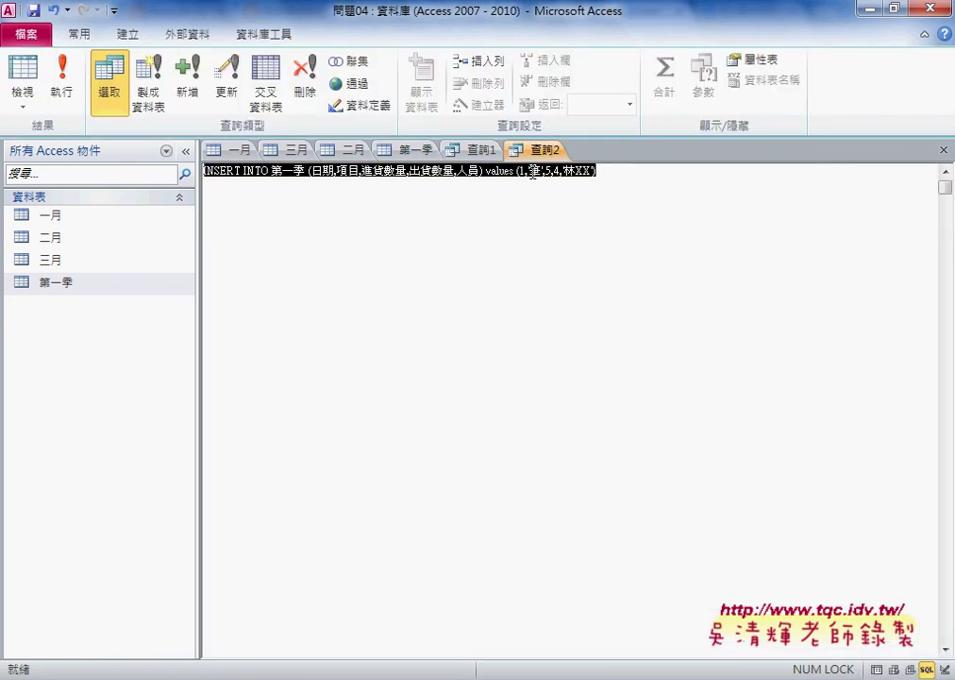